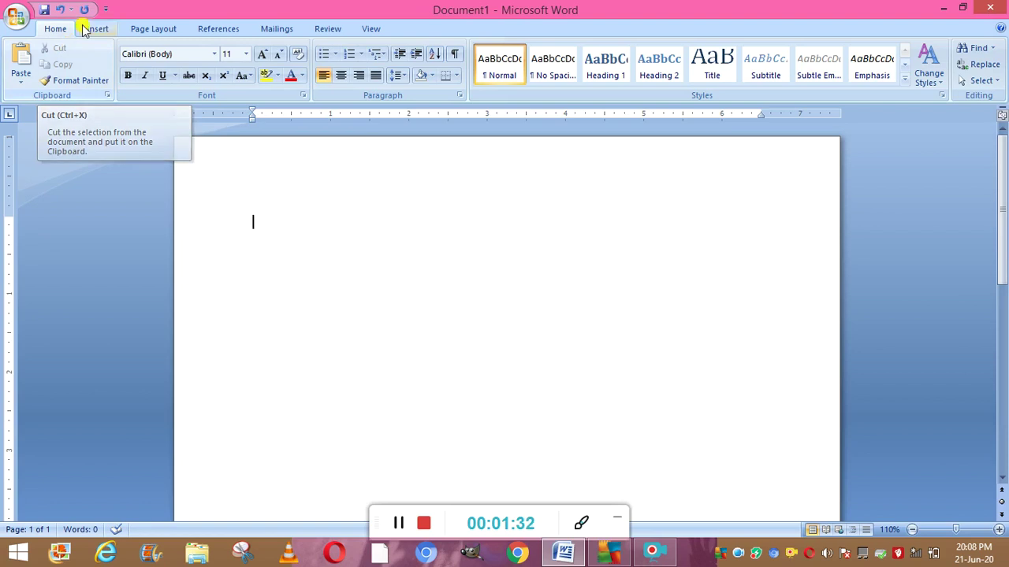
# Draw a smiley face shape about 1.93" high and 2.18" wide near the page's upper left corner
pyautogui.click(106, 32)
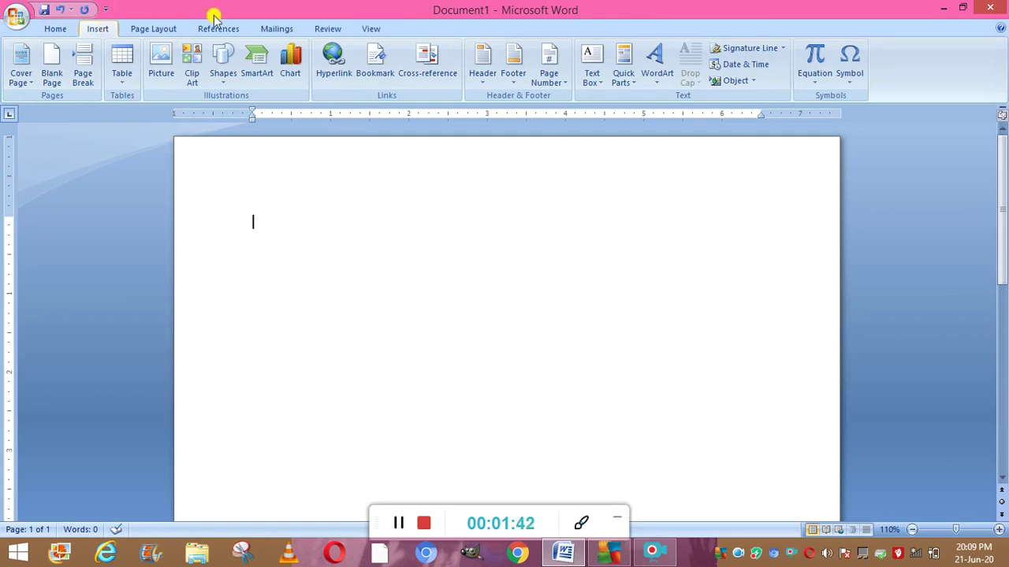
pyautogui.click(223, 83)
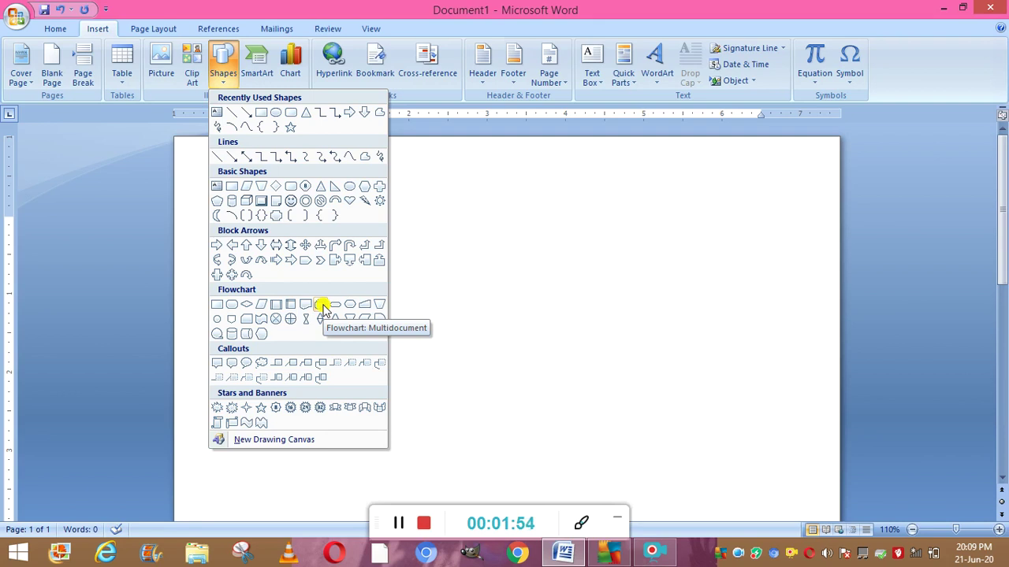
pyautogui.click(291, 201)
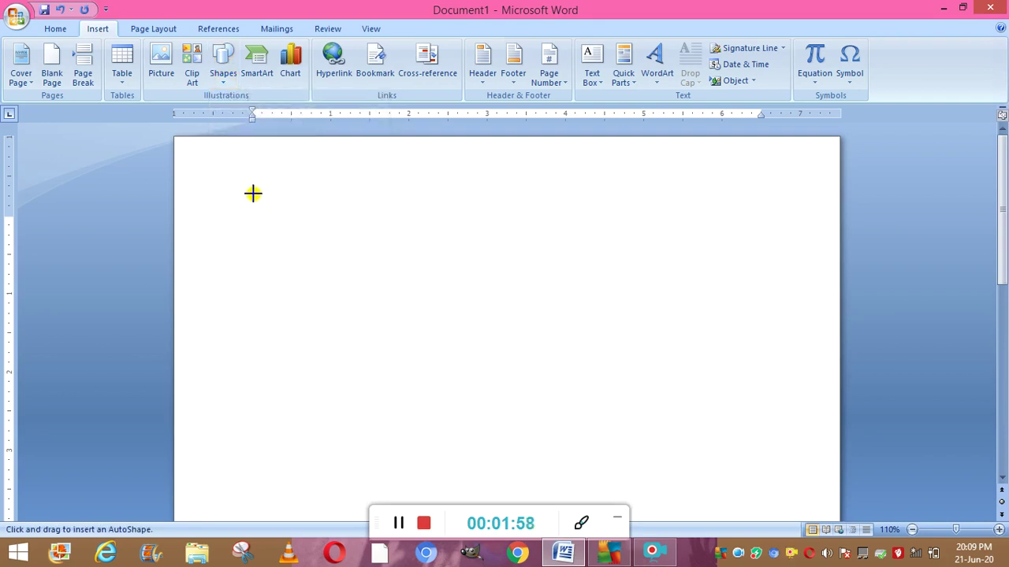
pyautogui.moveTo(253, 193); pyautogui.dragTo(423, 344)
pyautogui.press('Escape')
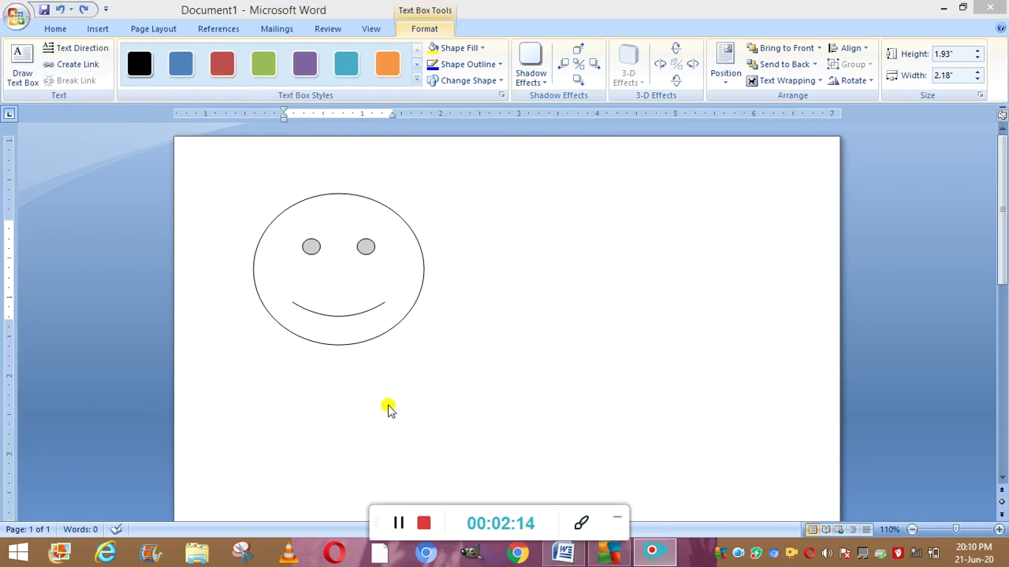
# Apply the orange colored-fill, white-outline style to the smiley face after trying the green one
pyautogui.click(341, 292)
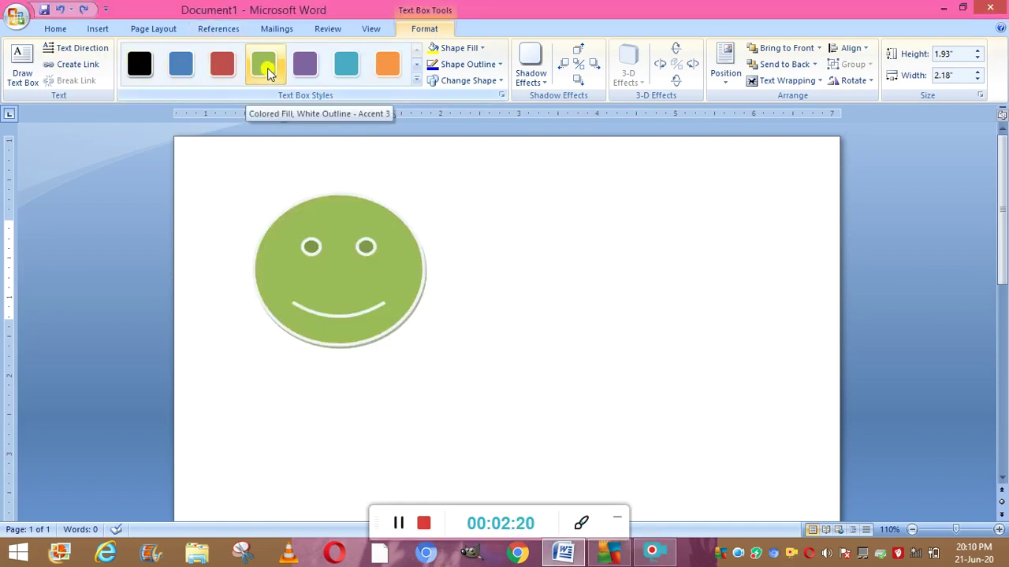
pyautogui.click(267, 70)
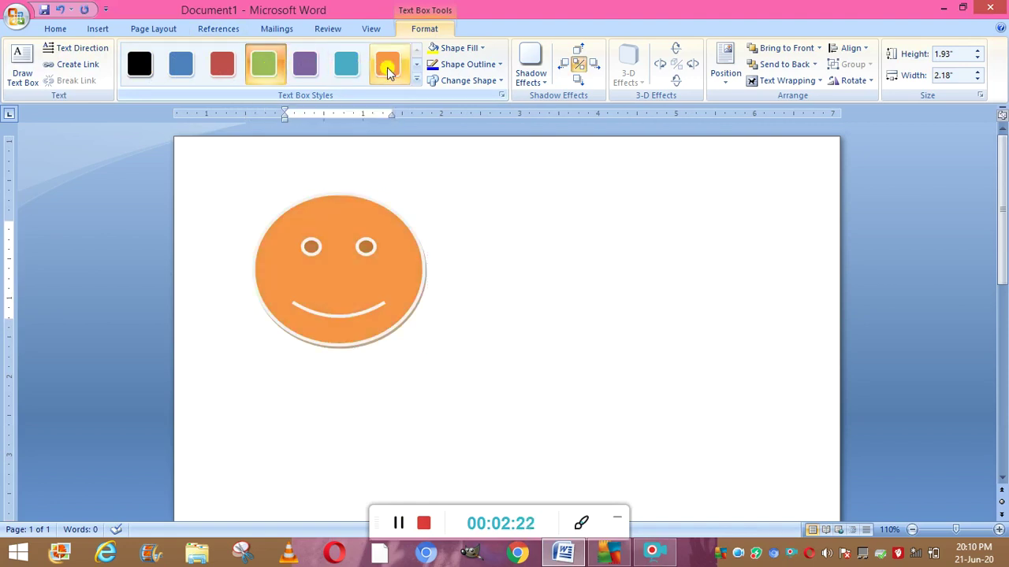
pyautogui.click(387, 69)
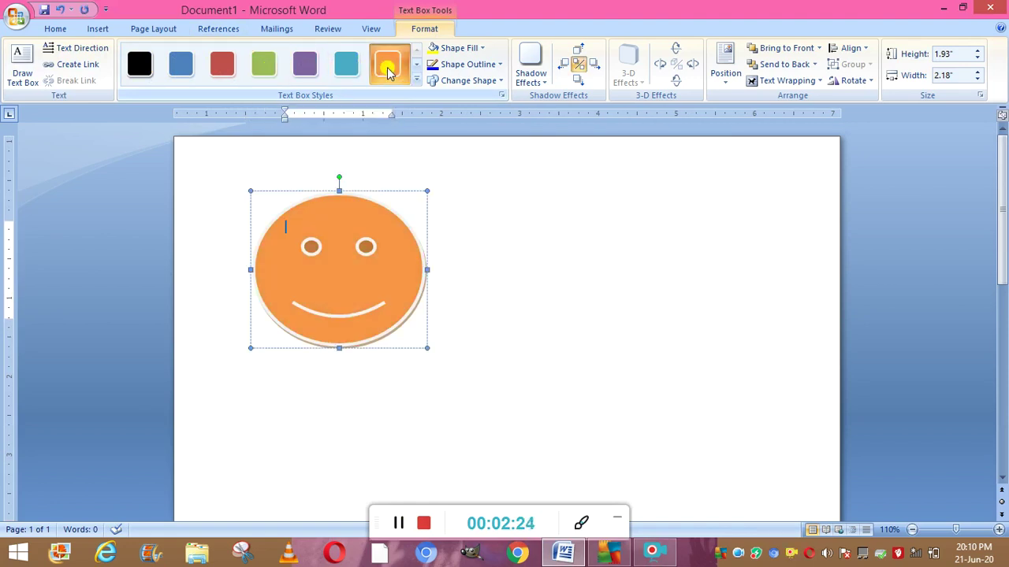
pyautogui.rightClick(321, 265)
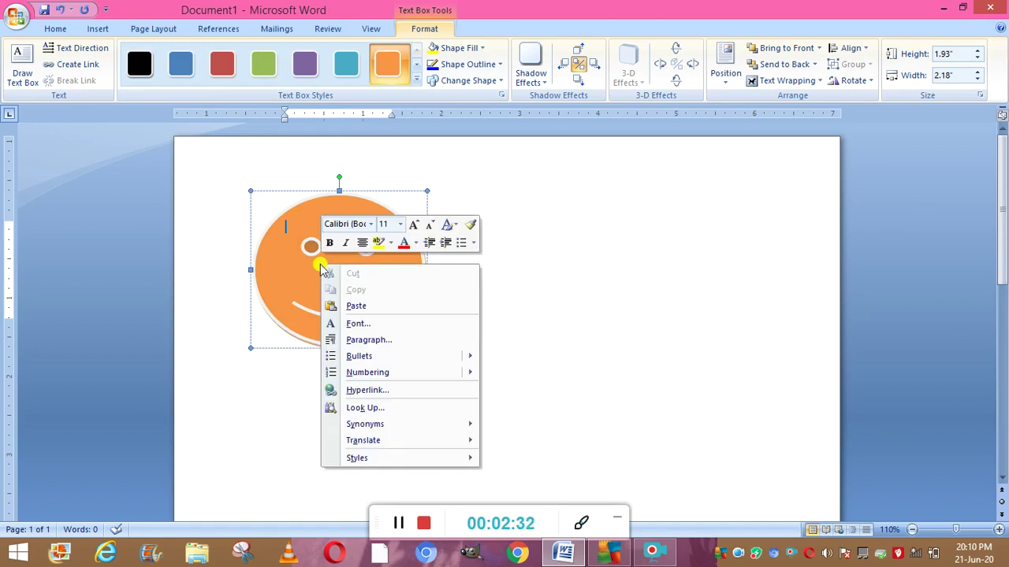
pyautogui.click(268, 279)
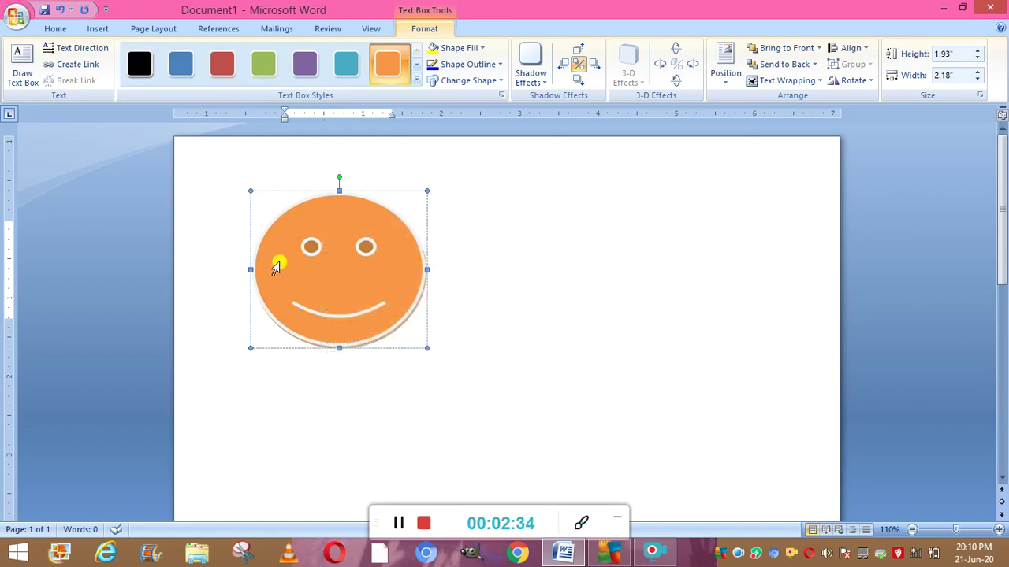
pyautogui.rightClick(277, 267)
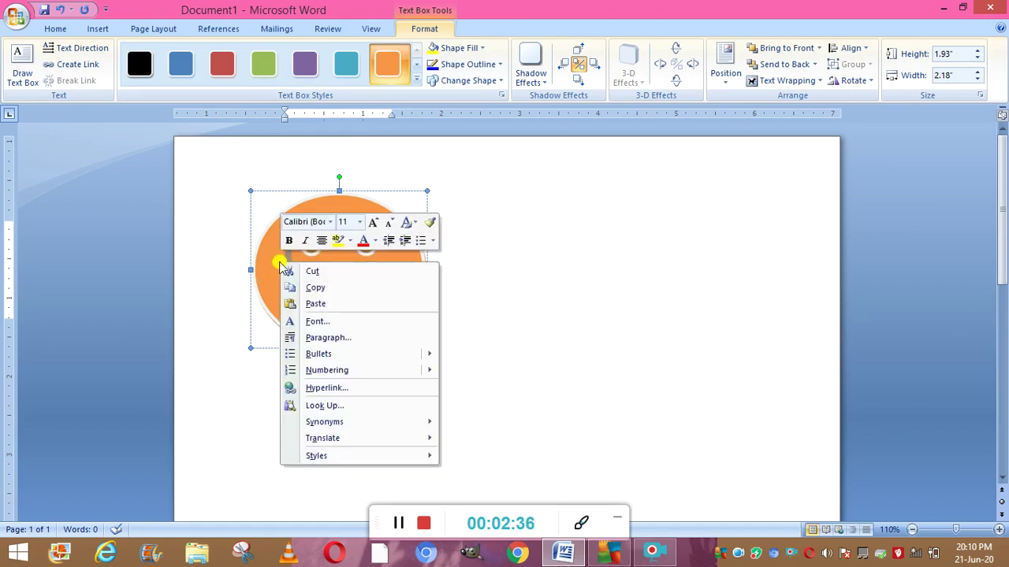
pyautogui.click(340, 186)
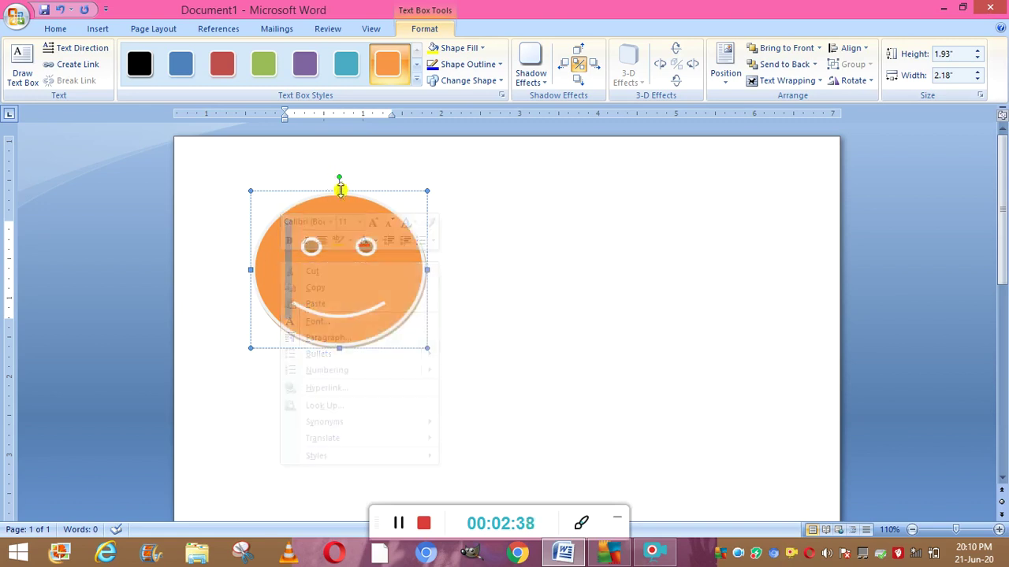
# Add the text "Hi! My name is smiley" inside the smiley face shape
pyautogui.rightClick(339, 218)
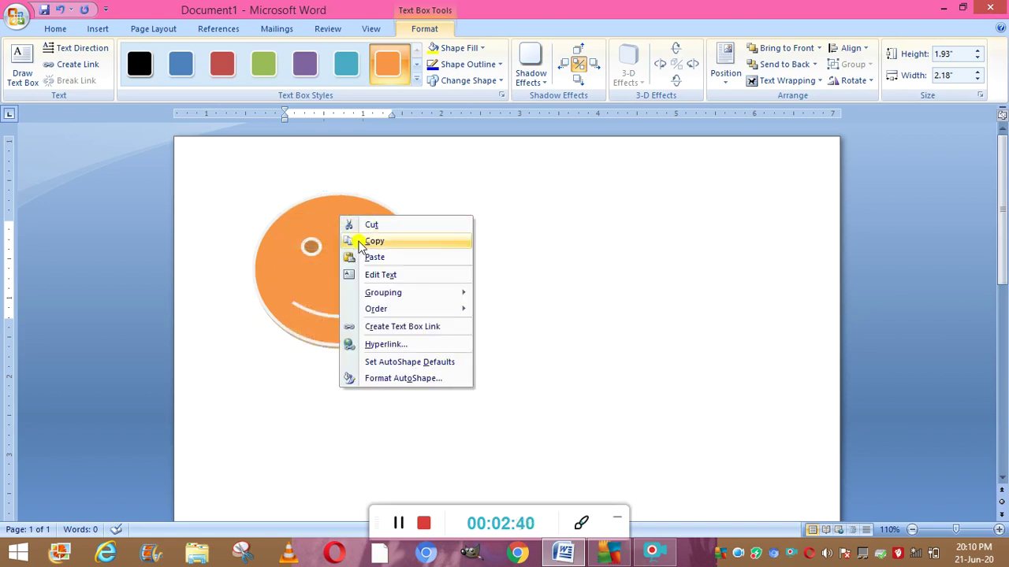
pyautogui.click(381, 274)
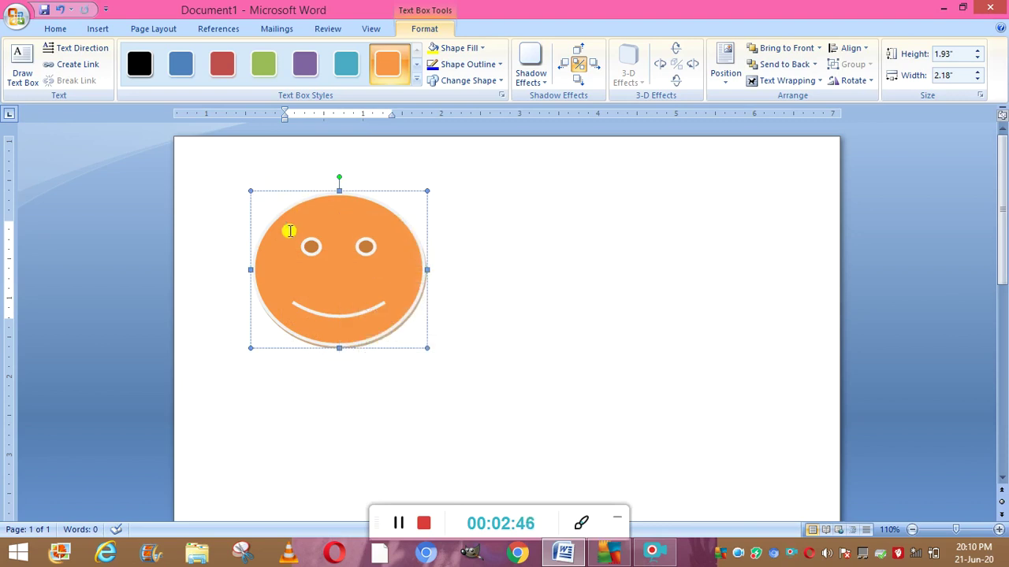
pyautogui.write('hi!')
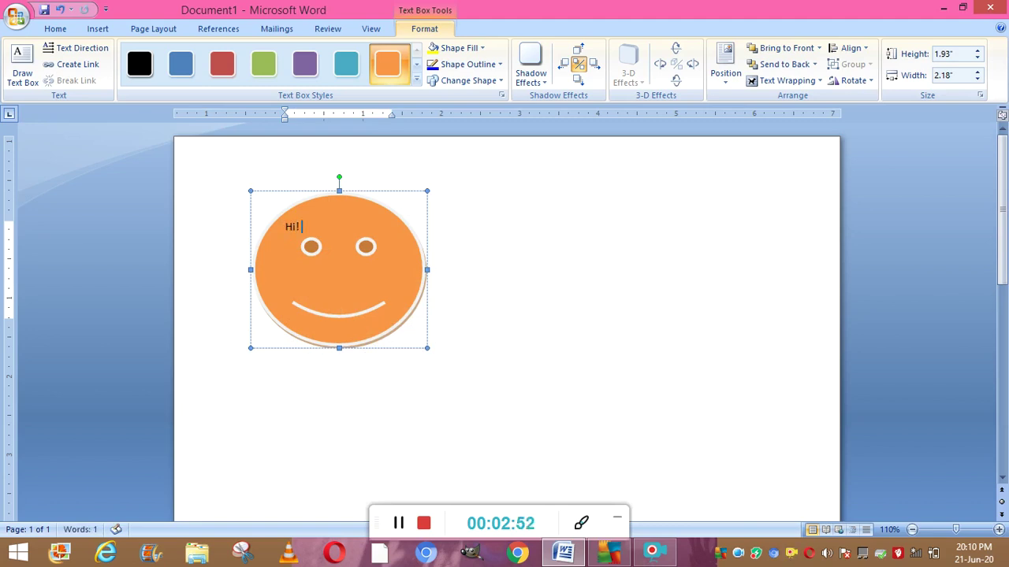
pyautogui.write(' my name ')
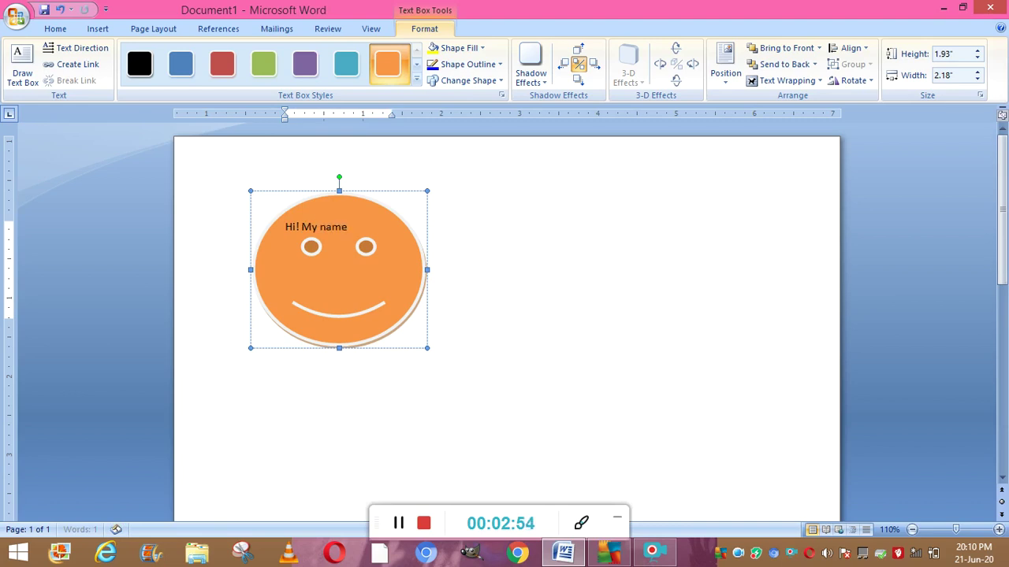
pyautogui.write('is smiley')
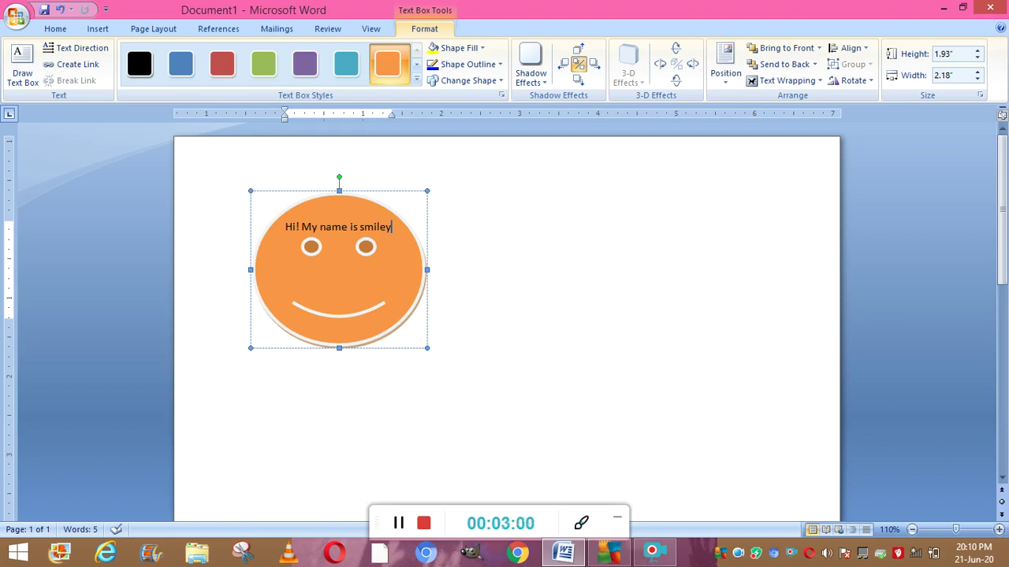
# Draw an oval callout about 1.21" high and 3.18" wide below and to the right of the smiley, with the text cursor inside it
pyautogui.click(100, 31)
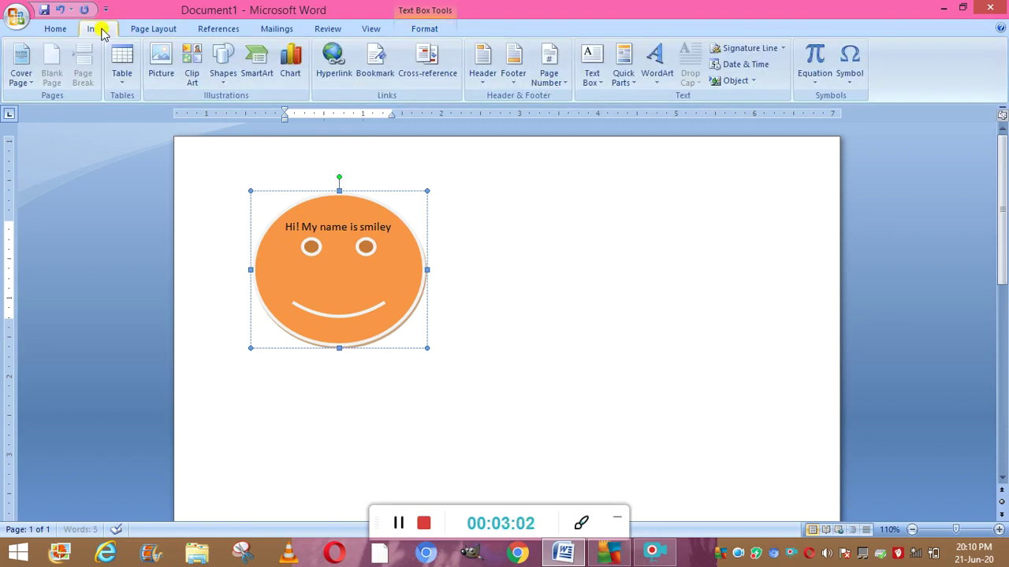
pyautogui.click(223, 79)
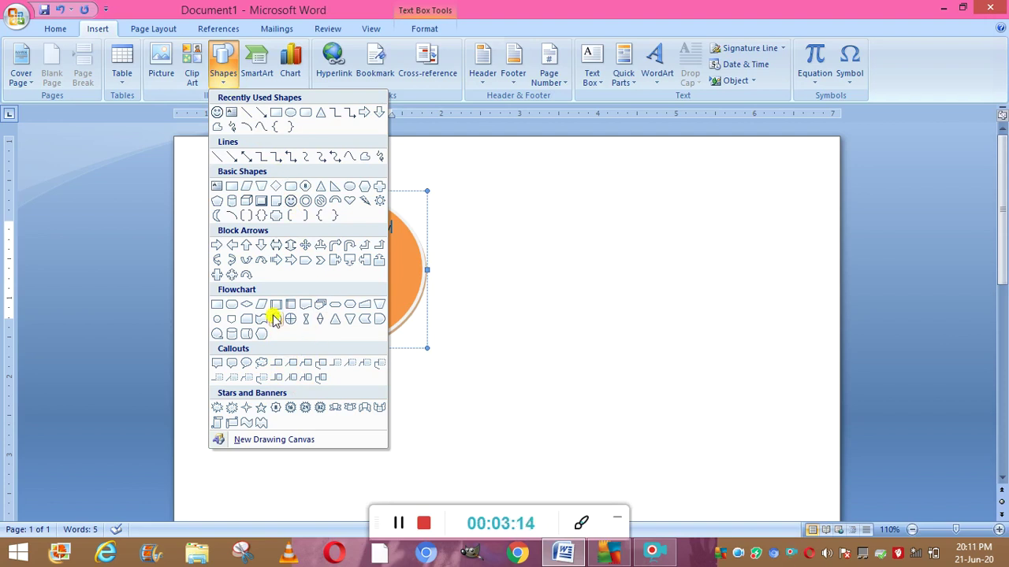
pyautogui.click(246, 363)
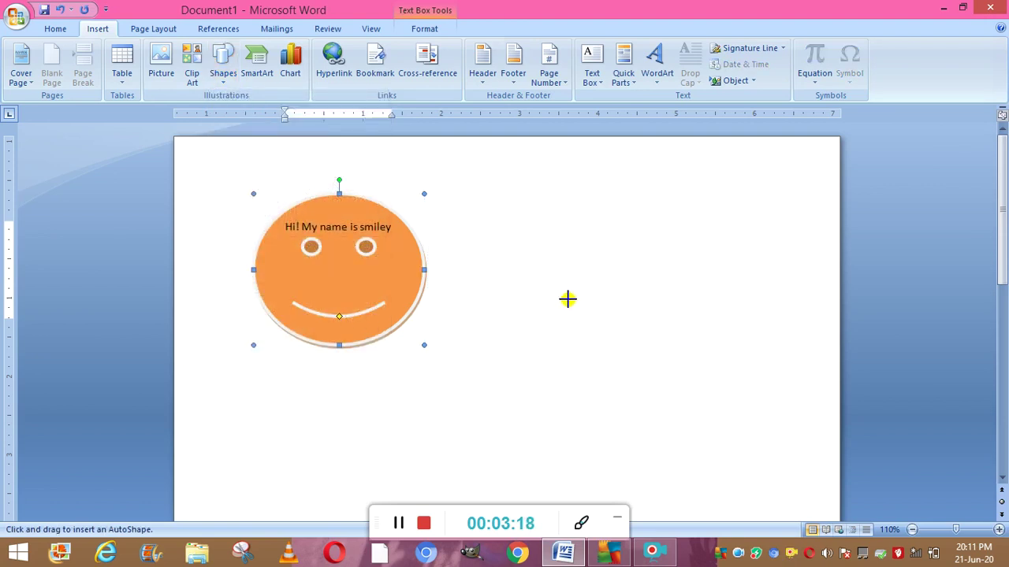
pyautogui.moveTo(674, 336); pyautogui.dragTo(817, 394)
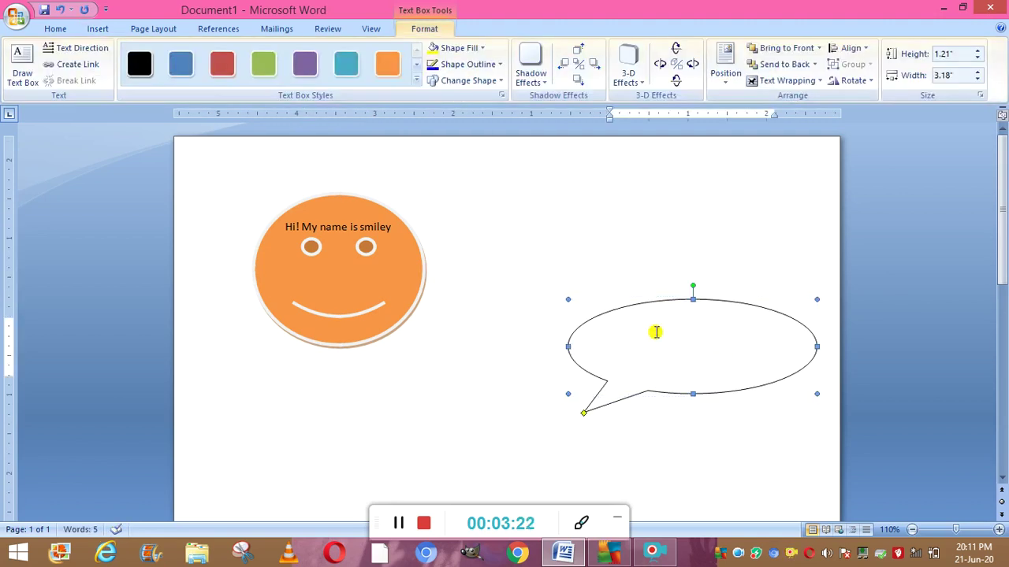
pyautogui.click(689, 339)
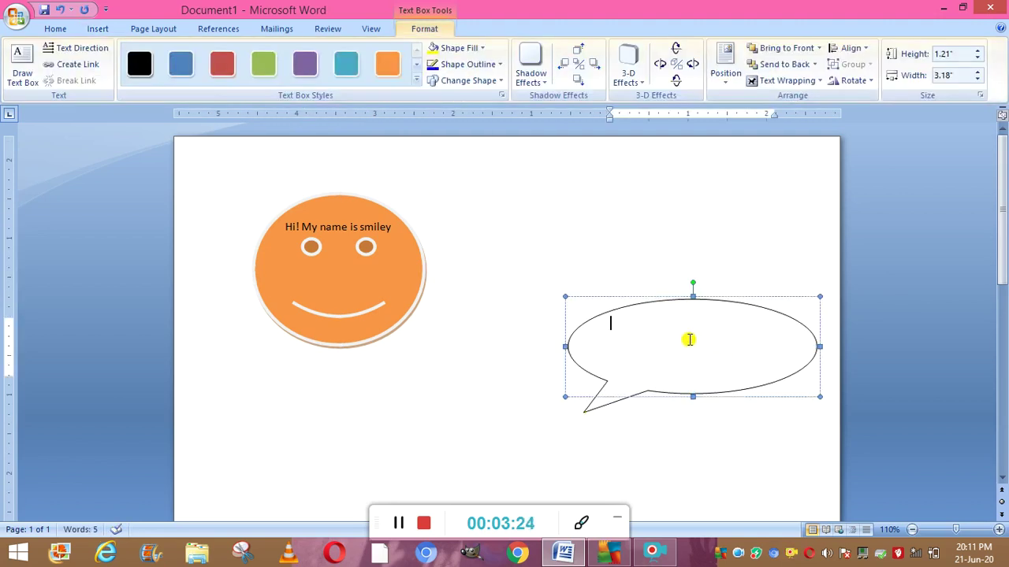
pyautogui.rightClick(688, 339)
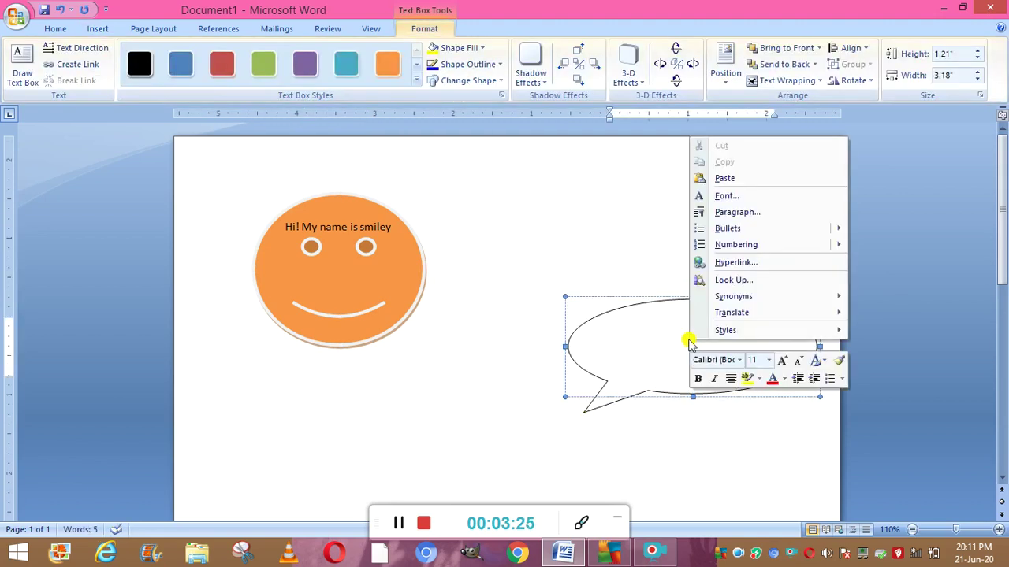
pyautogui.click(645, 320)
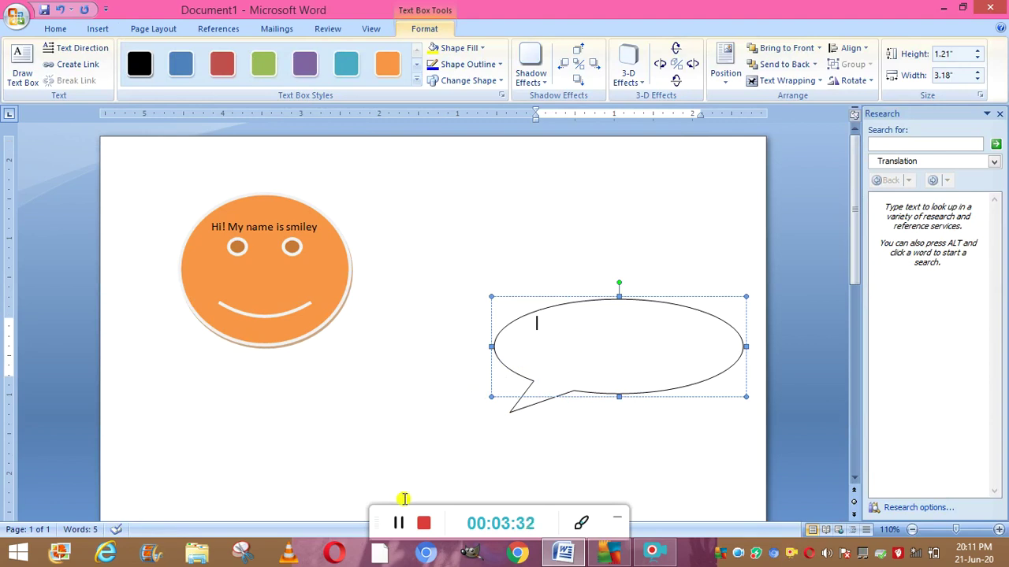
pyautogui.click(554, 363)
pyautogui.rightClick(553, 362)
pyautogui.press('Escape')
pyautogui.click(553, 362)
pyautogui.rightClick(553, 362)
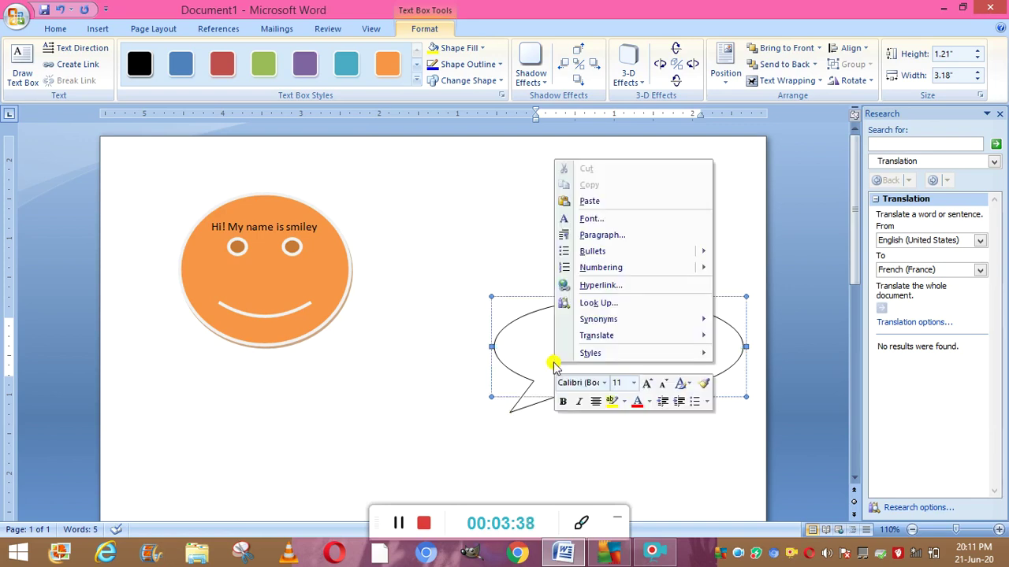
pyautogui.click(541, 363)
pyautogui.rightClick(542, 360)
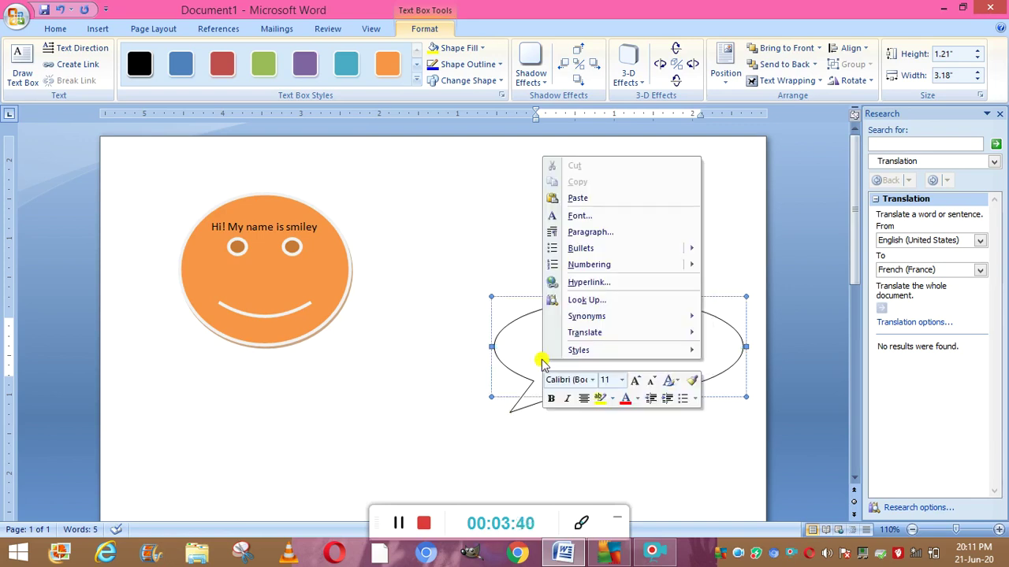
pyautogui.click(528, 361)
pyautogui.doubleClick(528, 363)
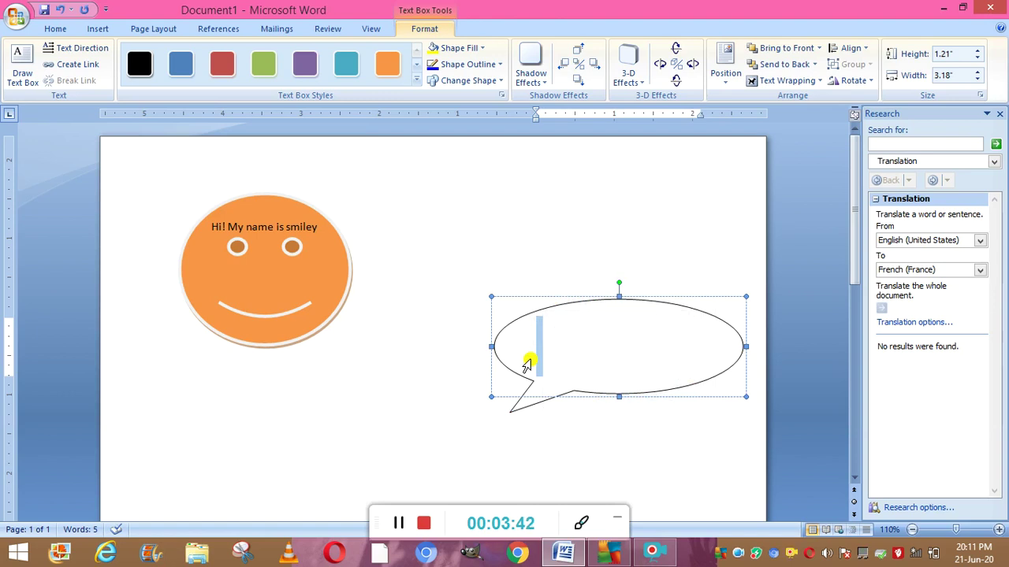
# Enter "Hey! What are you doing" in the oval callout and apply the red colored-fill, white-outline style to it
pyautogui.click(398, 524)
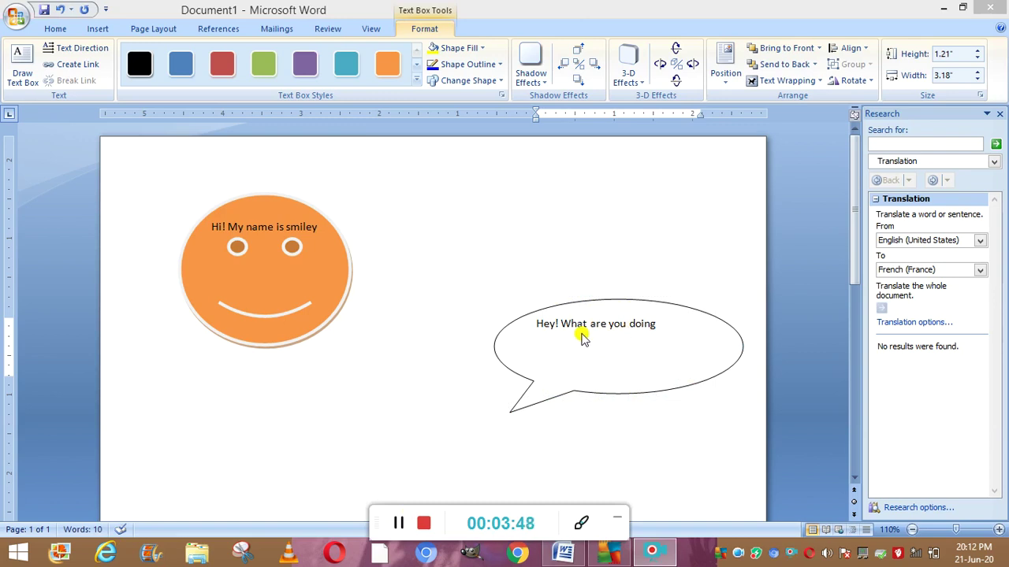
pyautogui.click(547, 313)
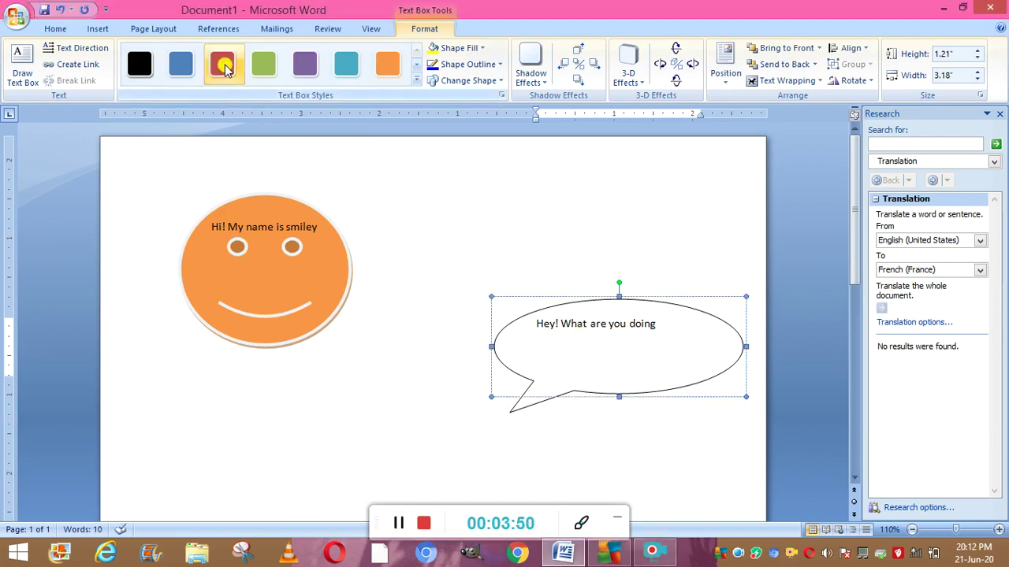
pyautogui.click(223, 67)
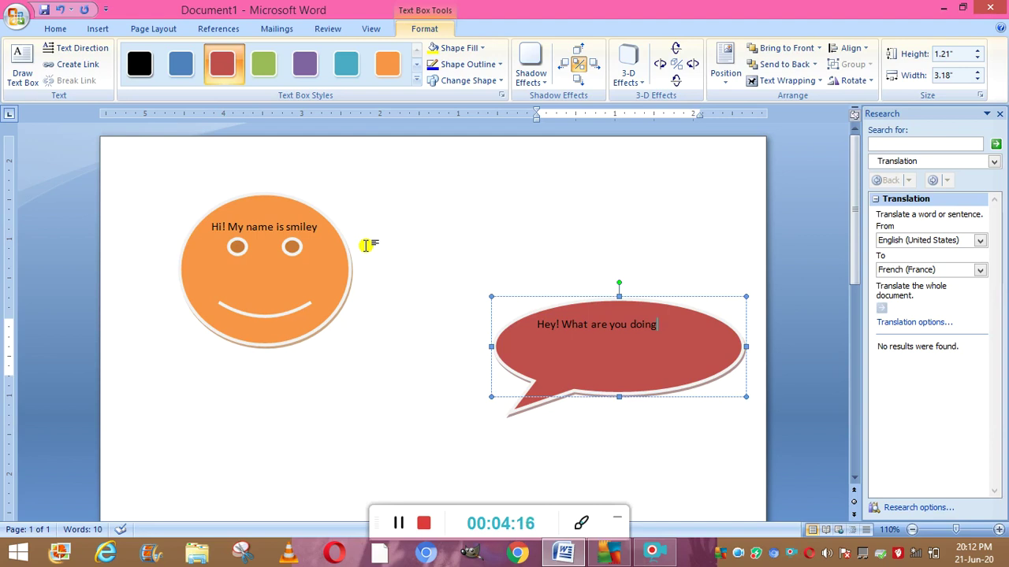
# Show the Clip Art pane for inserting clips and close the Research pane
pyautogui.click(97, 29)
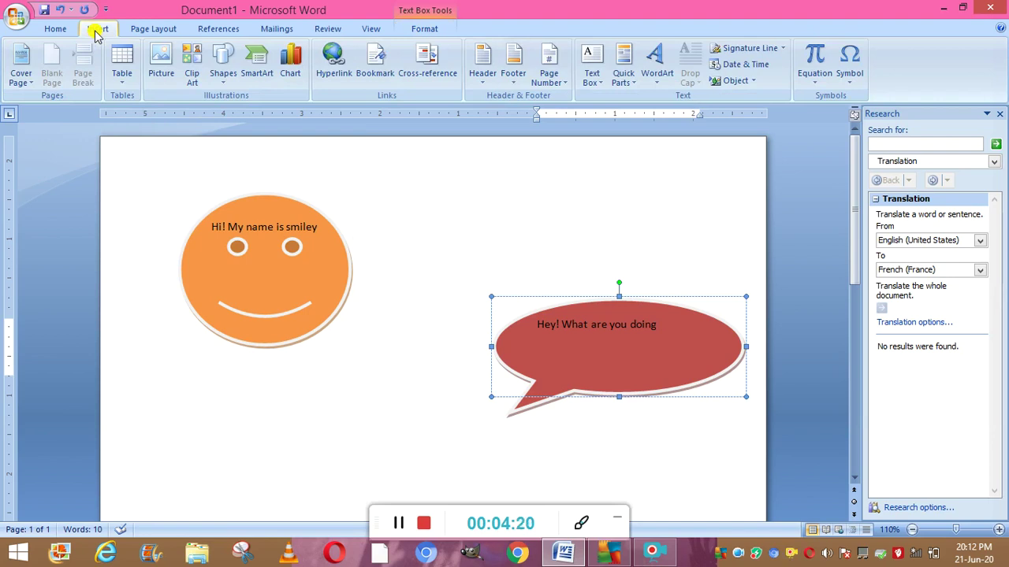
pyautogui.click(195, 77)
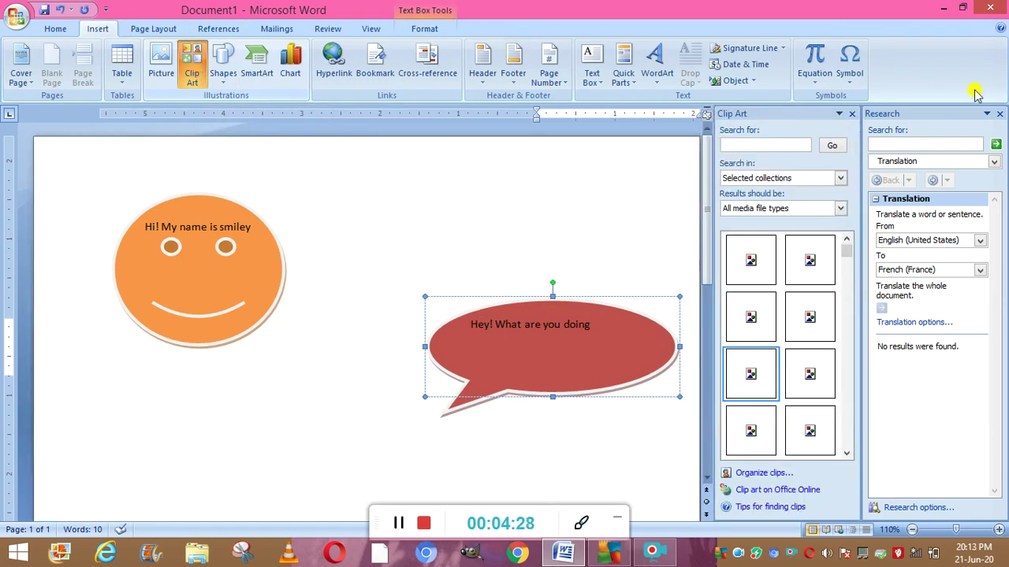
pyautogui.click(1000, 114)
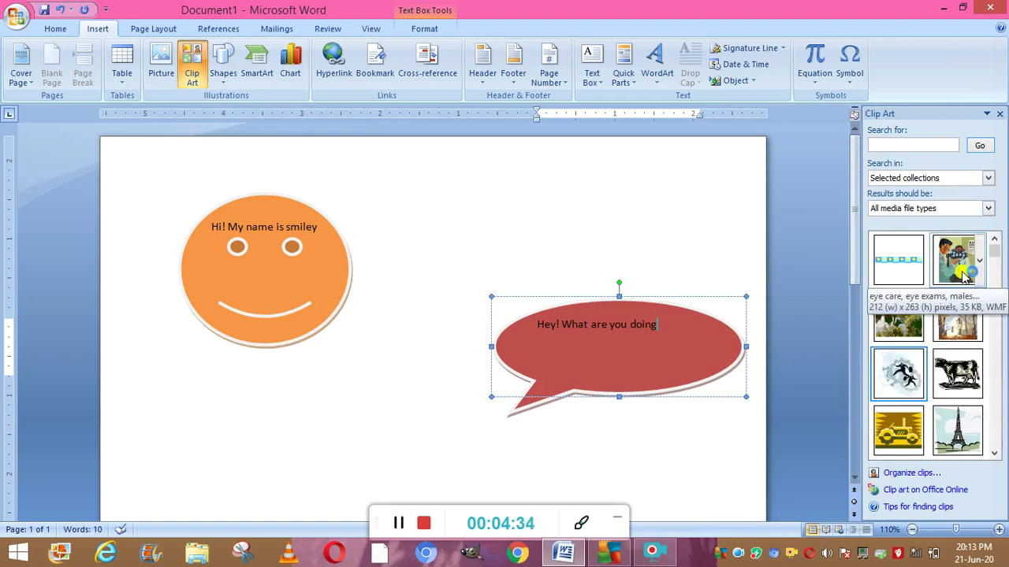
# Insert the green racing car clip from the Clip Art results into the oval callout
pyautogui.click(997, 456)
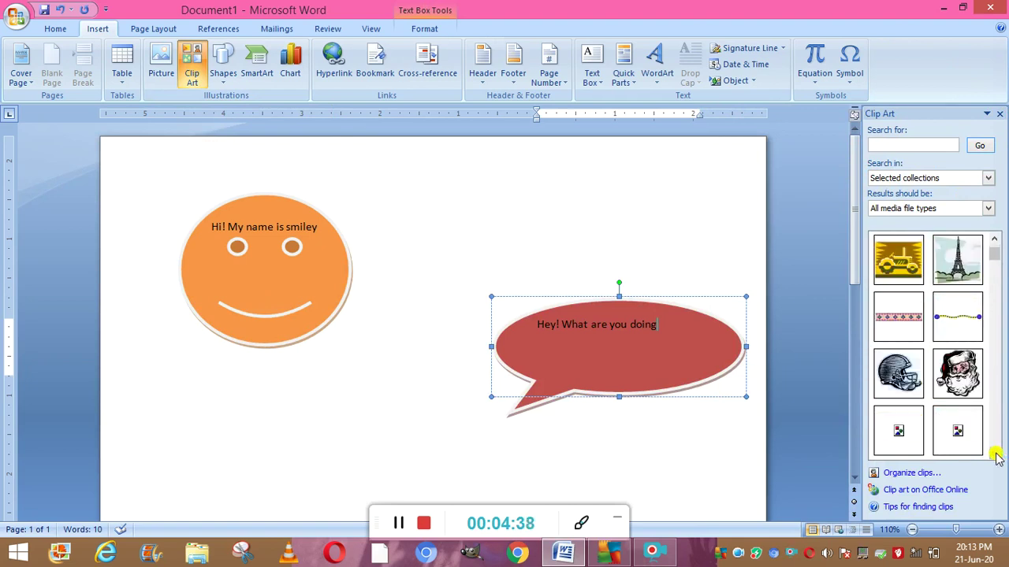
pyautogui.click(997, 456)
pyautogui.click(997, 456)
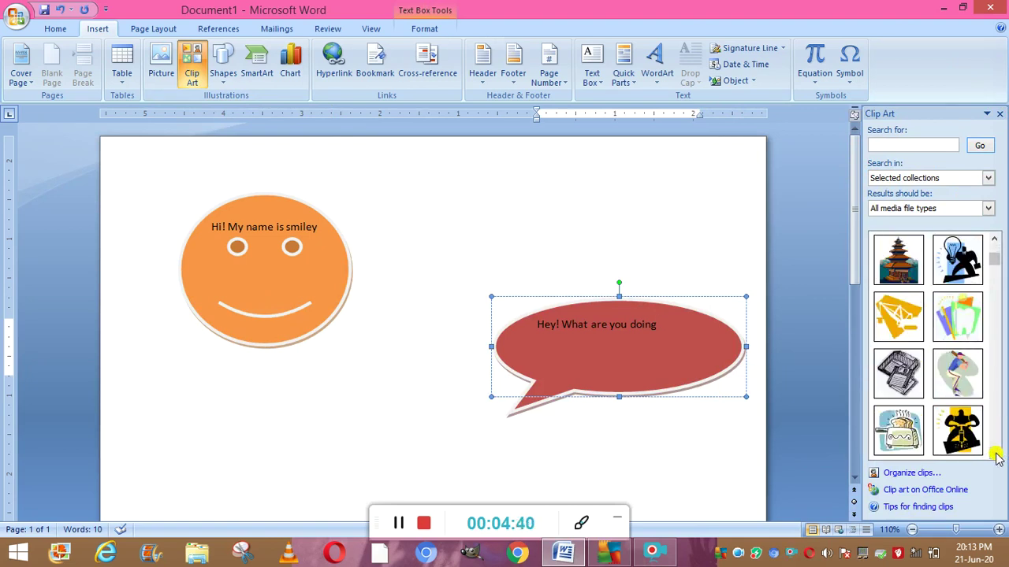
pyautogui.click(997, 457)
pyautogui.click(997, 456)
pyautogui.click(997, 456)
pyautogui.click(997, 456)
pyautogui.click(997, 456)
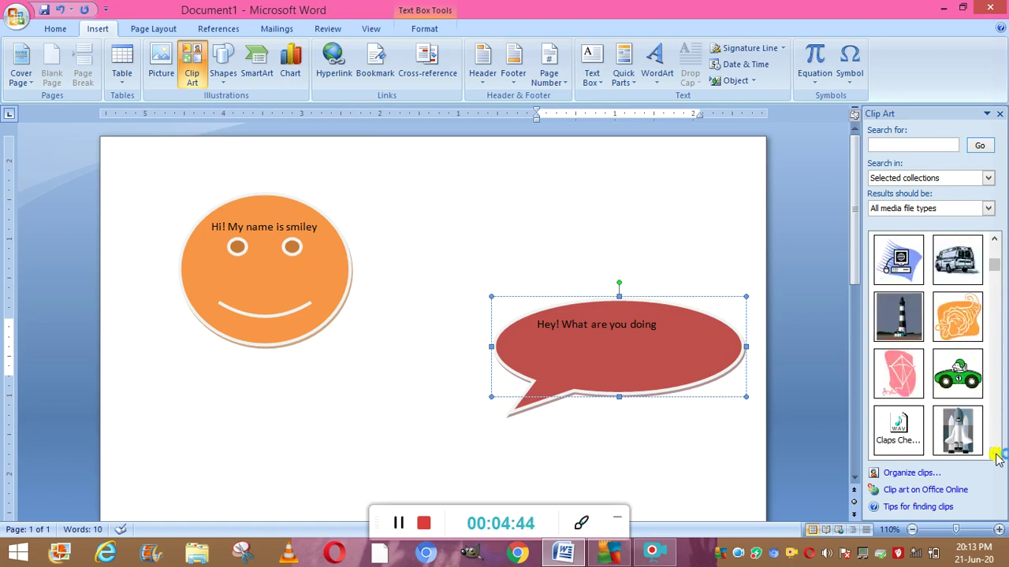
pyautogui.click(997, 457)
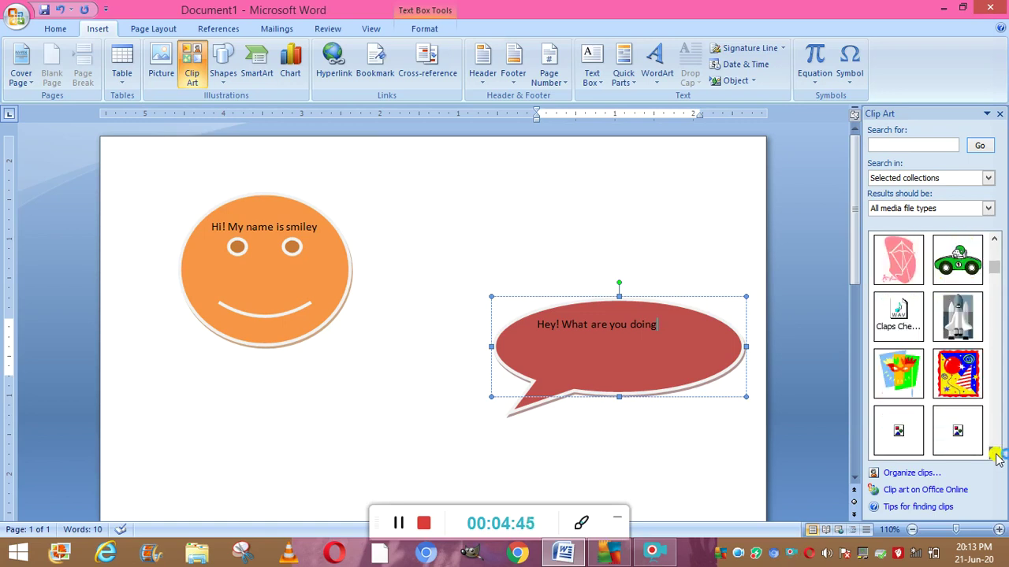
pyautogui.click(958, 272)
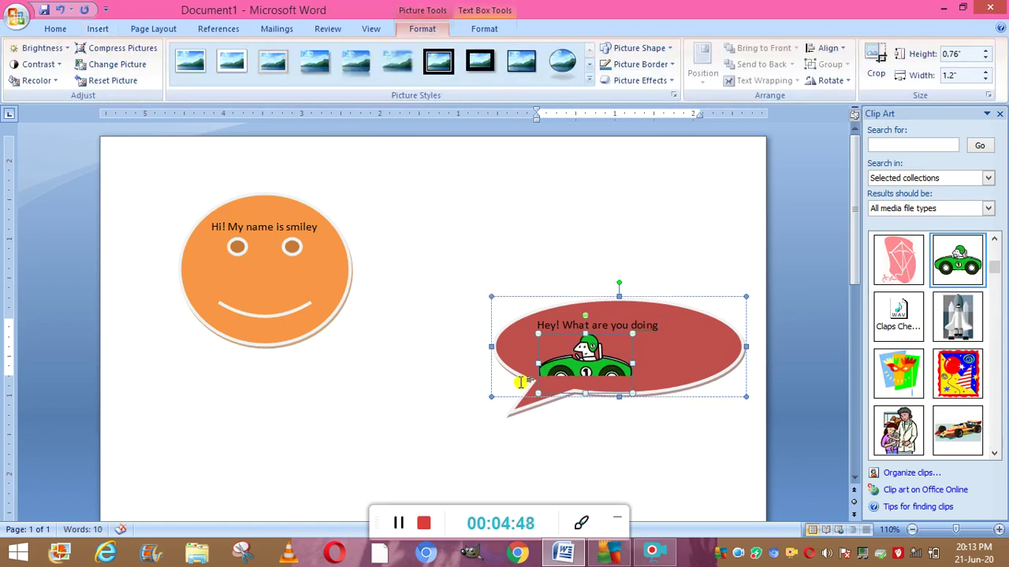
# Move the green racing car clip out of the oval callout onto the page
pyautogui.moveTo(583, 359)
pyautogui.mouseDown()
pyautogui.moveTo(338, 452)
pyautogui.moveTo(584, 364)
pyautogui.mouseUp()
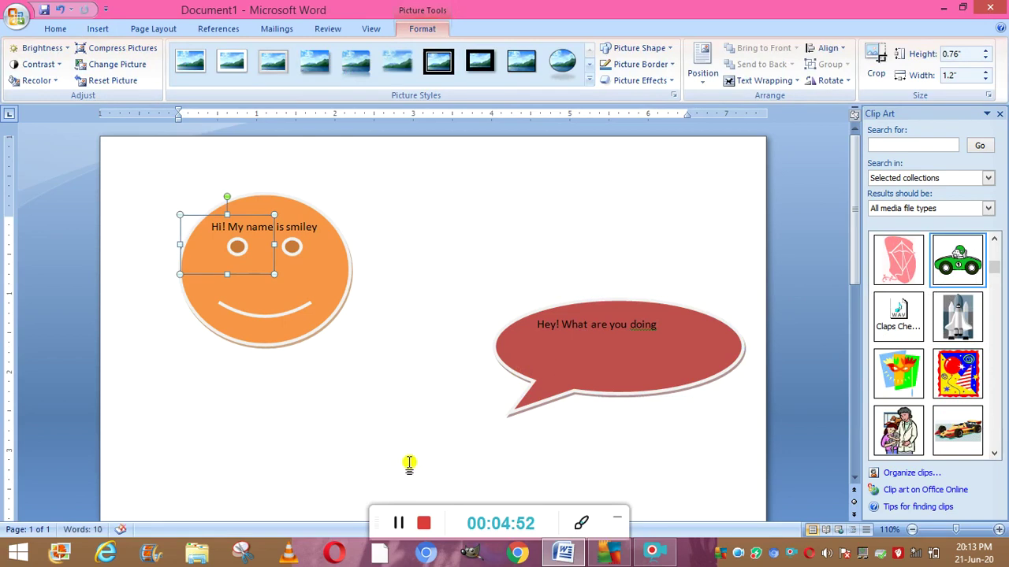
pyautogui.scroll(-3, 858, 477)
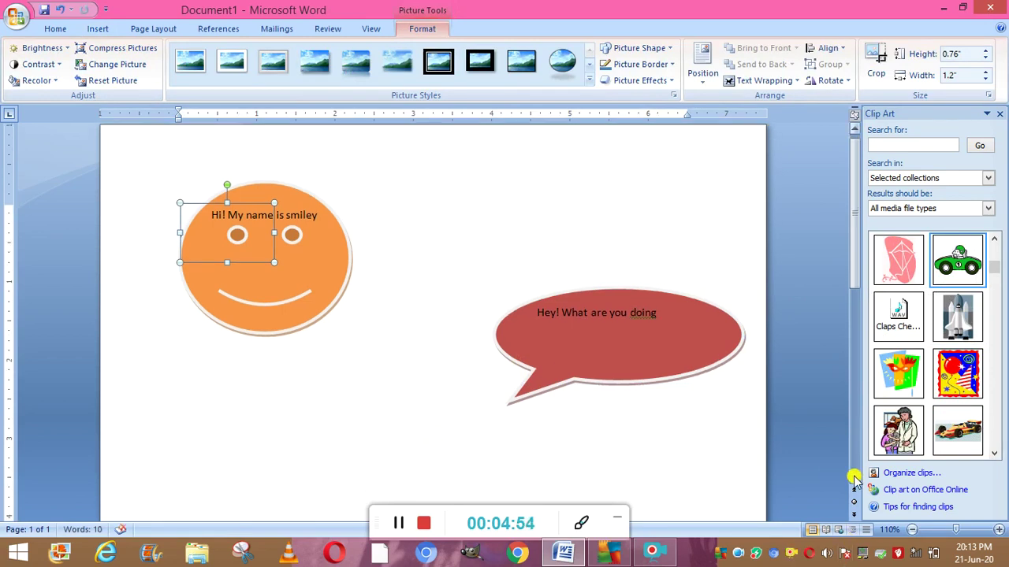
pyautogui.scroll(-2, 855, 478)
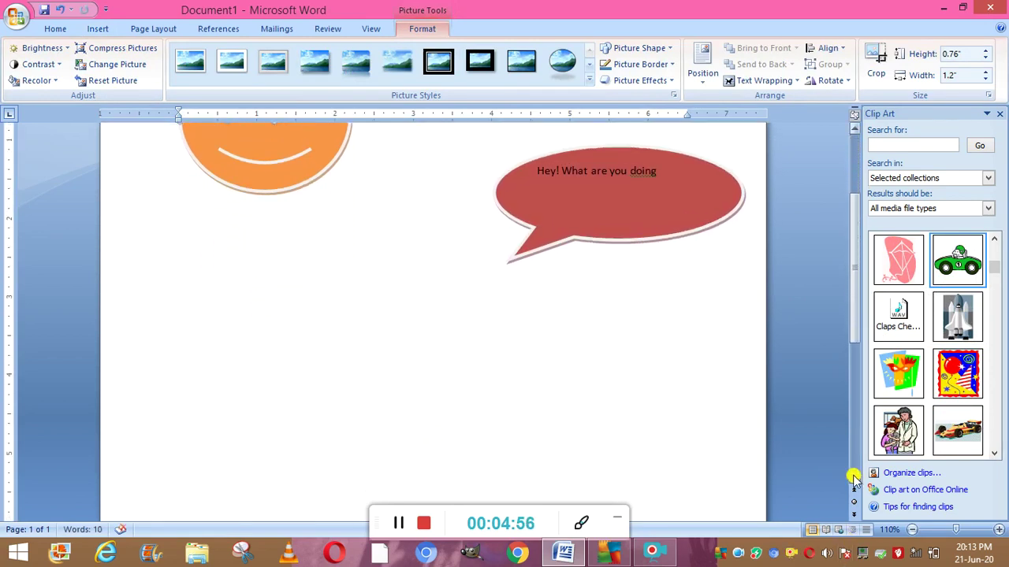
pyautogui.click(398, 524)
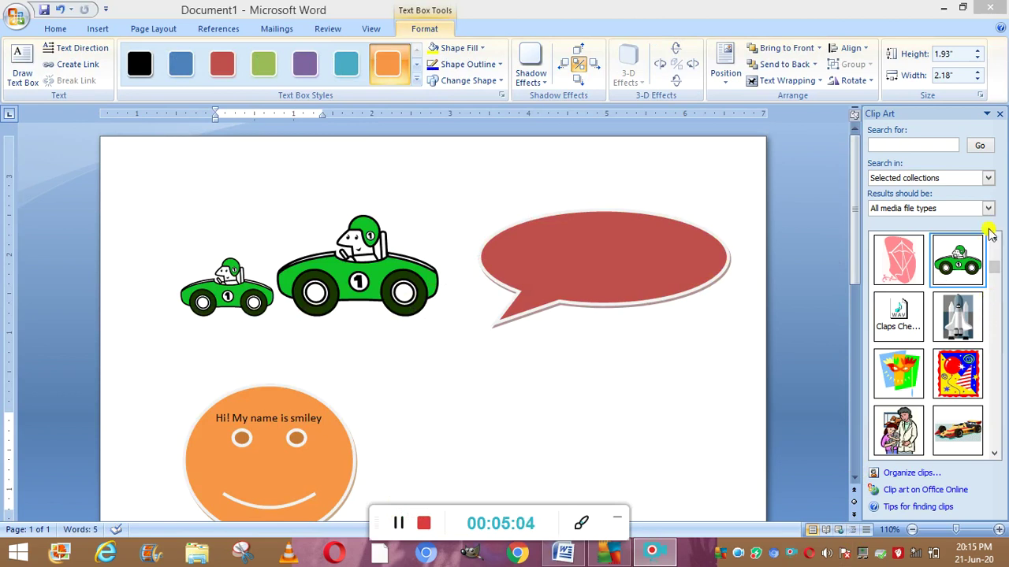
# Search the clip art for "tree" and insert the green fir tree clip between the two cars
pyautogui.click(889, 144)
pyautogui.write('tree')
pyautogui.click(975, 148)
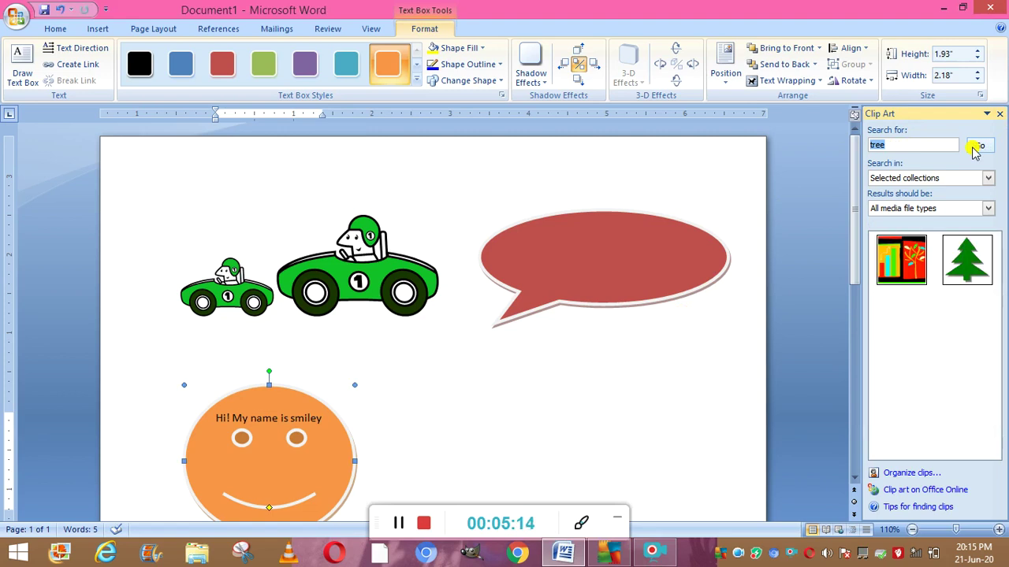
pyautogui.click(969, 265)
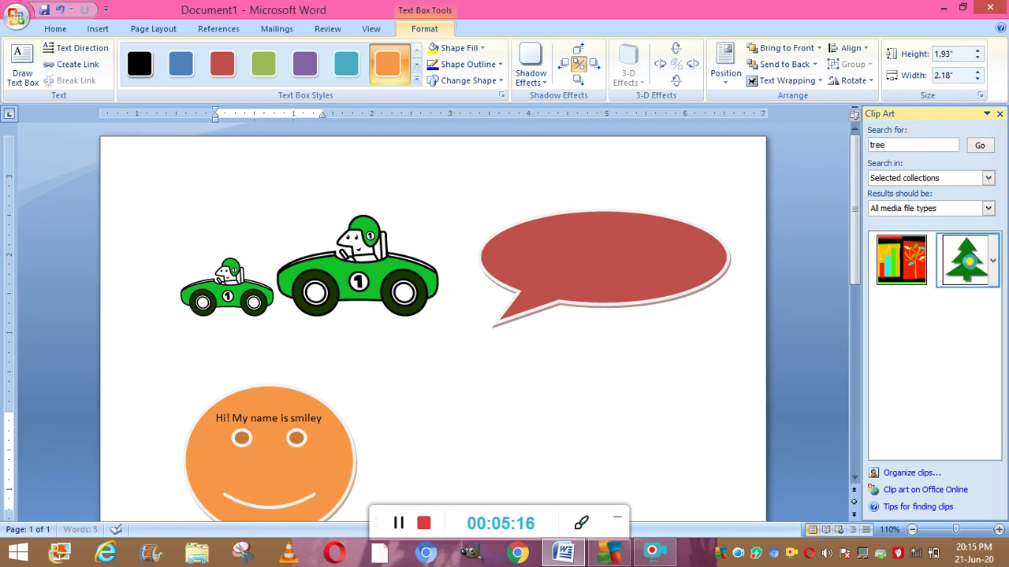
pyautogui.moveTo(282, 441); pyautogui.dragTo(405, 427)
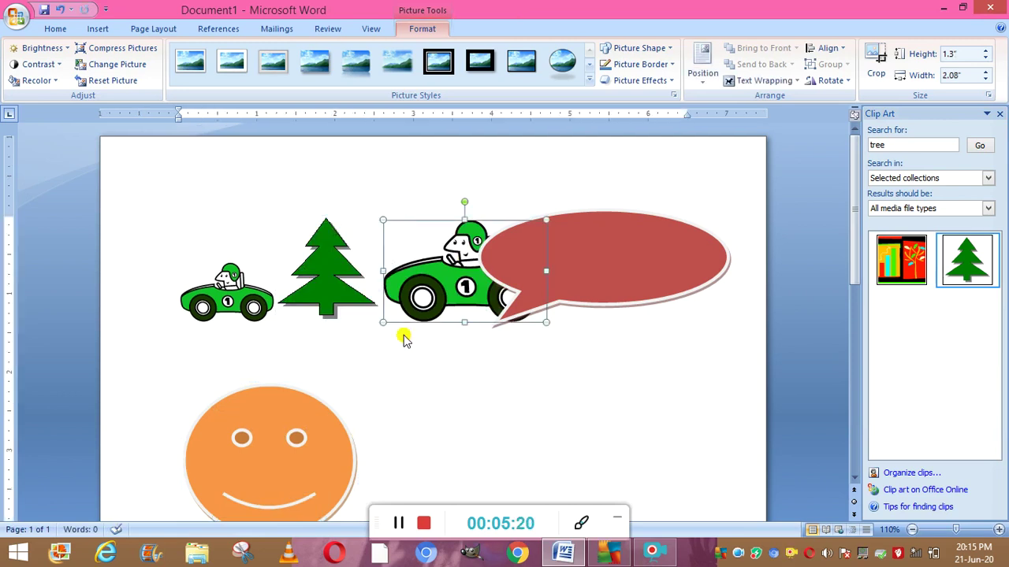
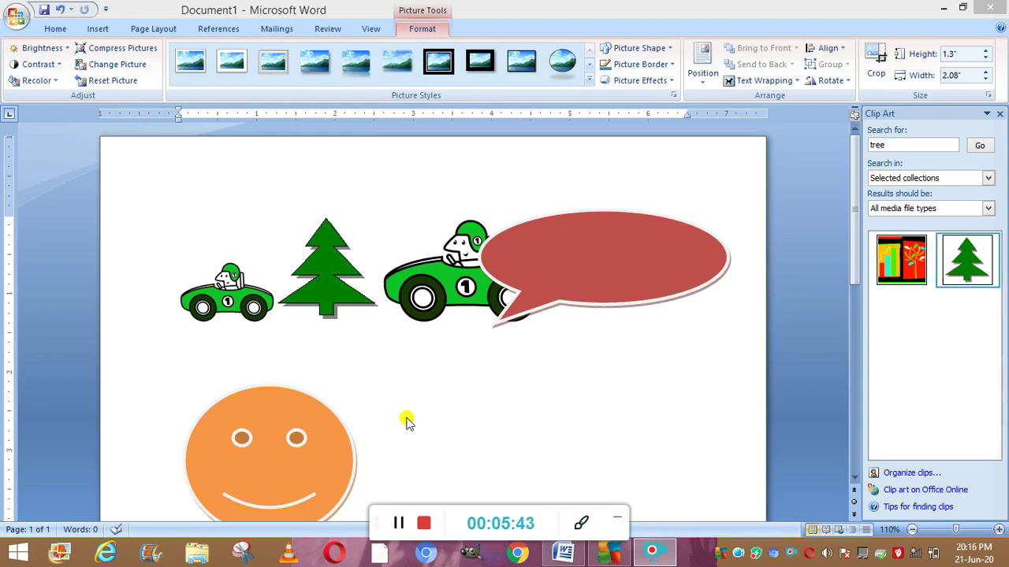
# Place the text cursor in the empty area of the page below the smiley face
pyautogui.click(394, 439)
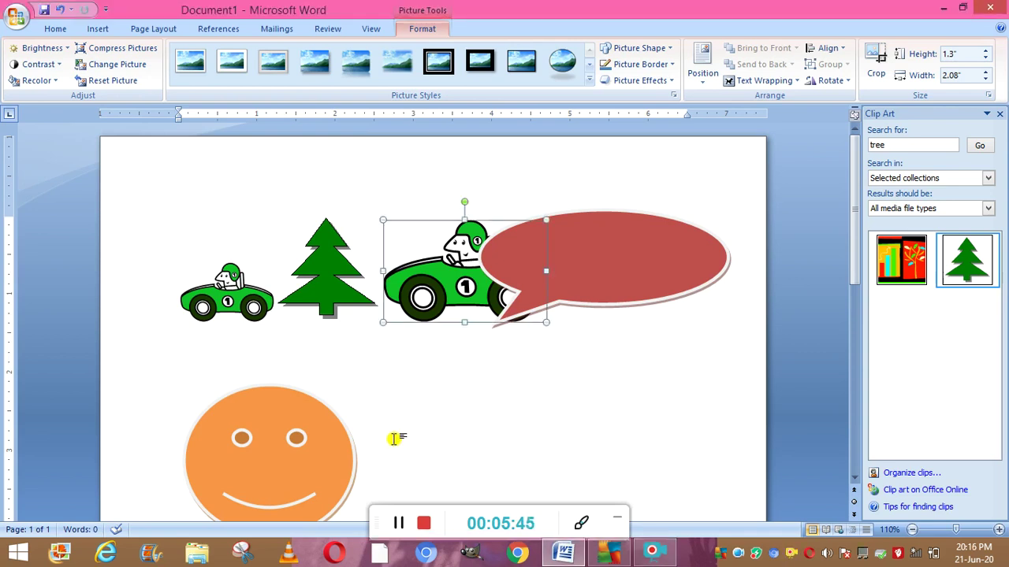
pyautogui.click(854, 478)
pyautogui.moveTo(855, 478); pyautogui.dragTo(855, 478)
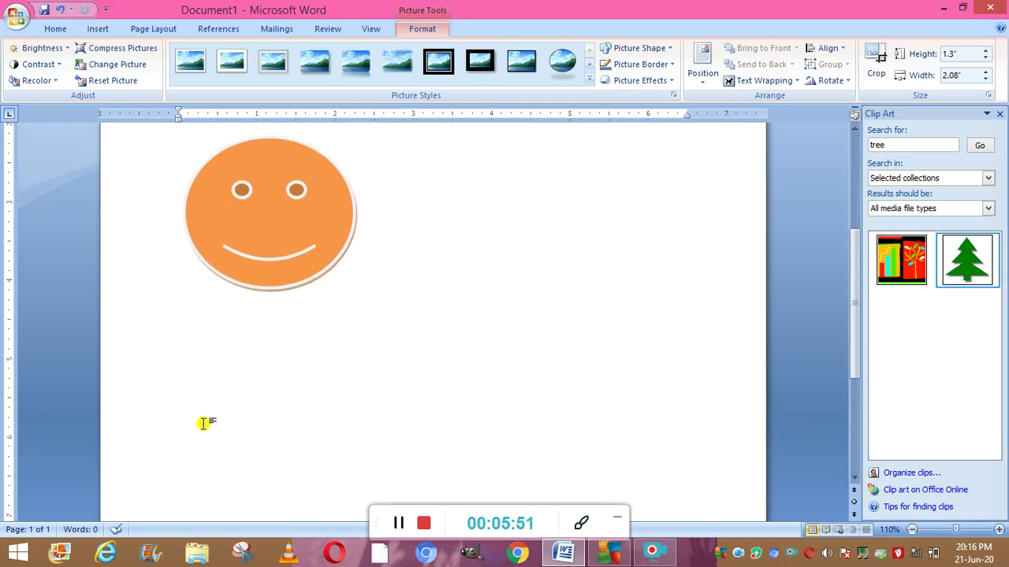
pyautogui.click(201, 372)
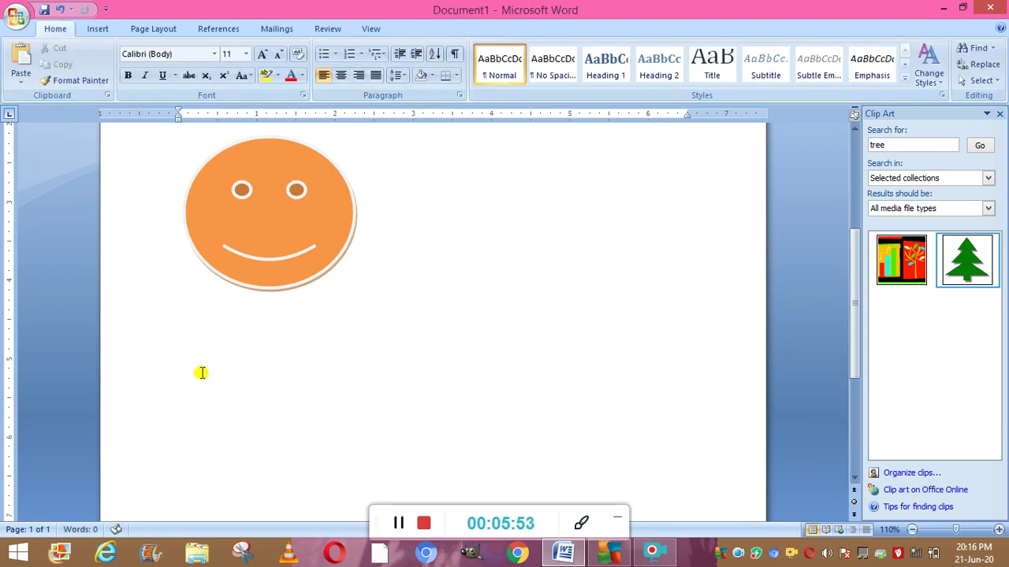
# Start inserting a picture from file and browse New Volume (F:) to data > gnps > study material 2020 > PICTURES
pyautogui.click(110, 30)
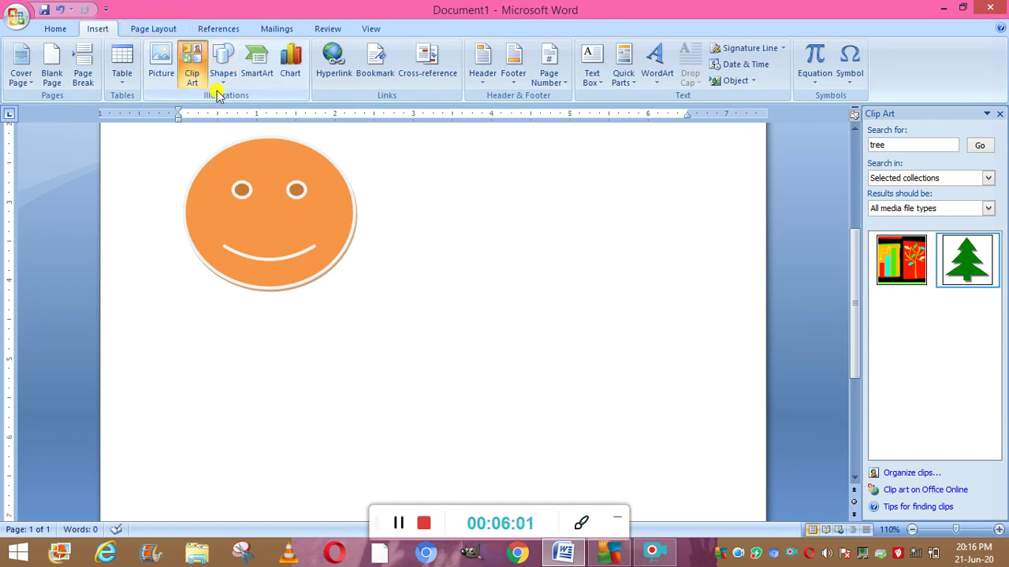
pyautogui.click(161, 69)
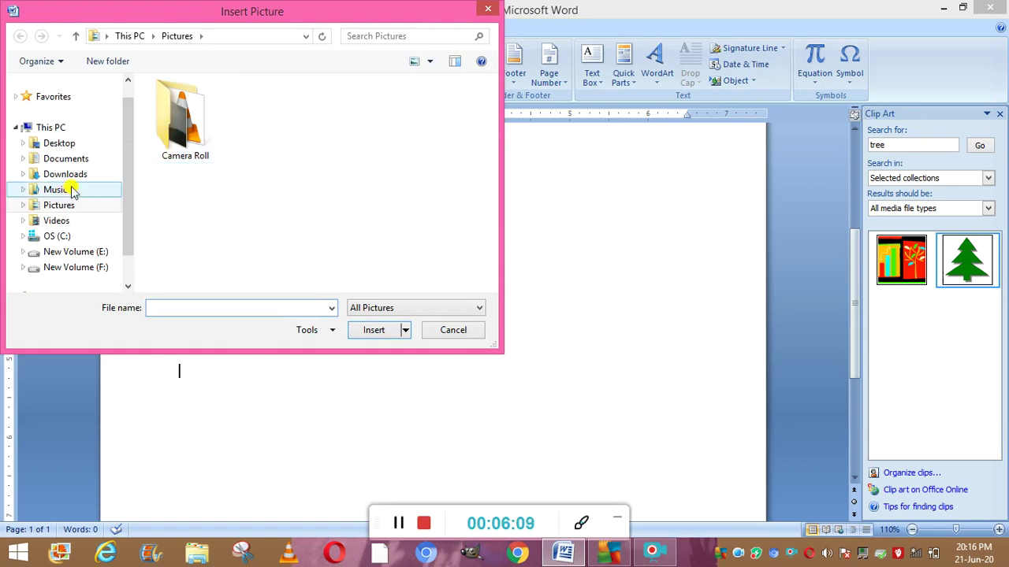
pyautogui.click(85, 269)
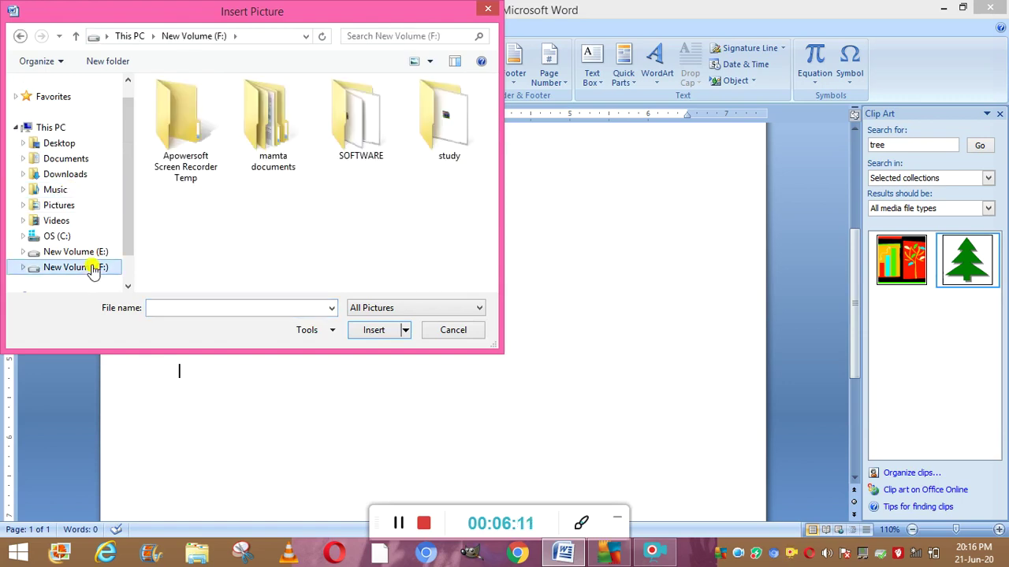
pyautogui.doubleClick(270, 161)
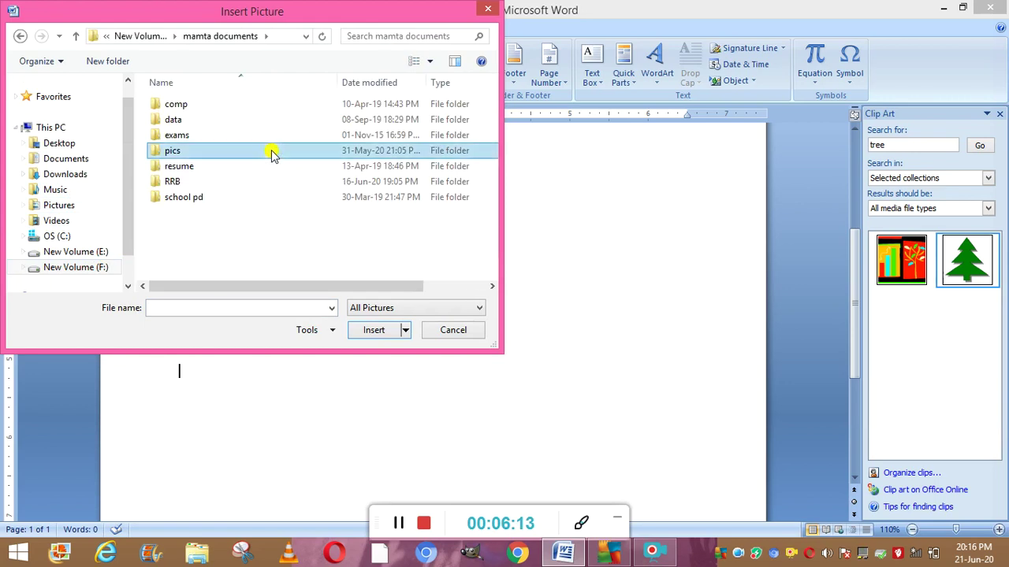
pyautogui.doubleClick(200, 120)
pyautogui.doubleClick(200, 122)
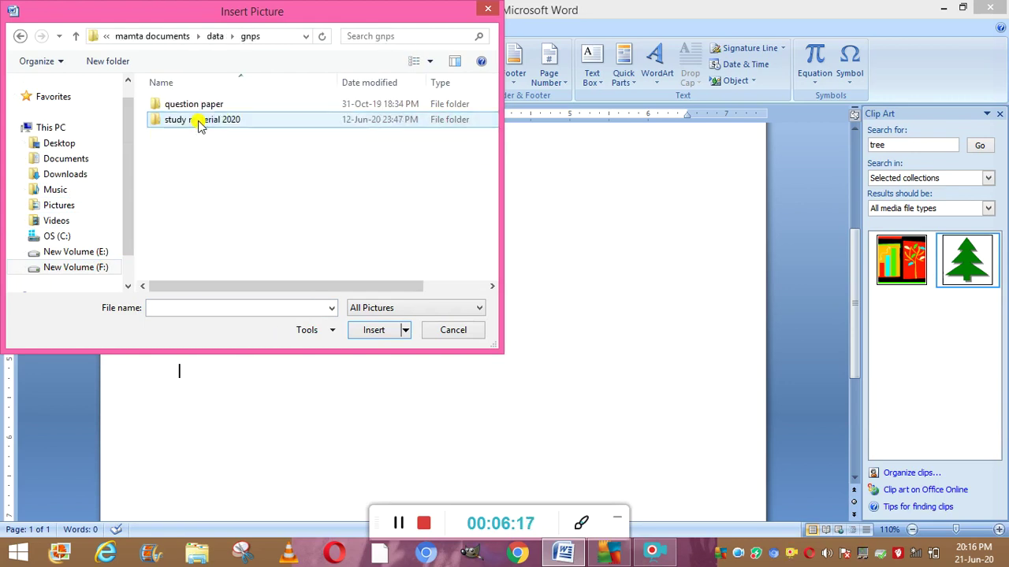
pyautogui.doubleClick(200, 122)
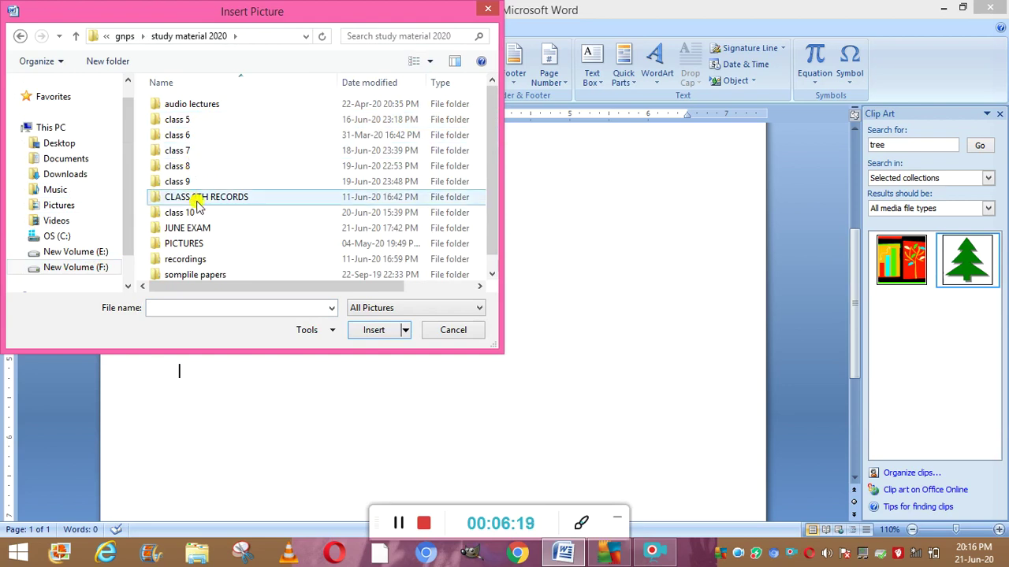
pyautogui.click(216, 246)
pyautogui.doubleClick(216, 247)
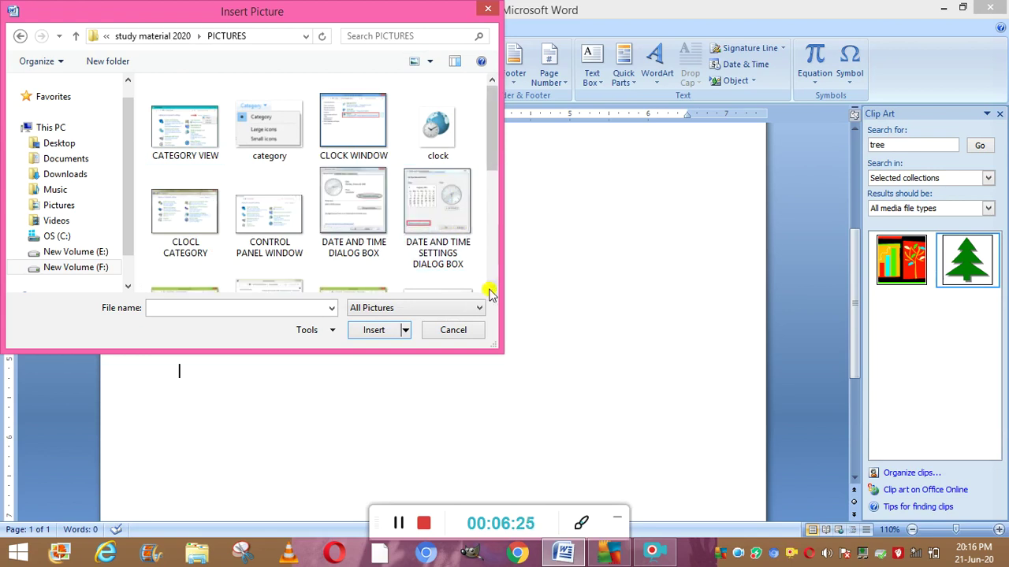
# Insert the START LOGO picture from the PICTURES folder at the cursor below the smiley face
pyautogui.scroll(-5, 492, 288)
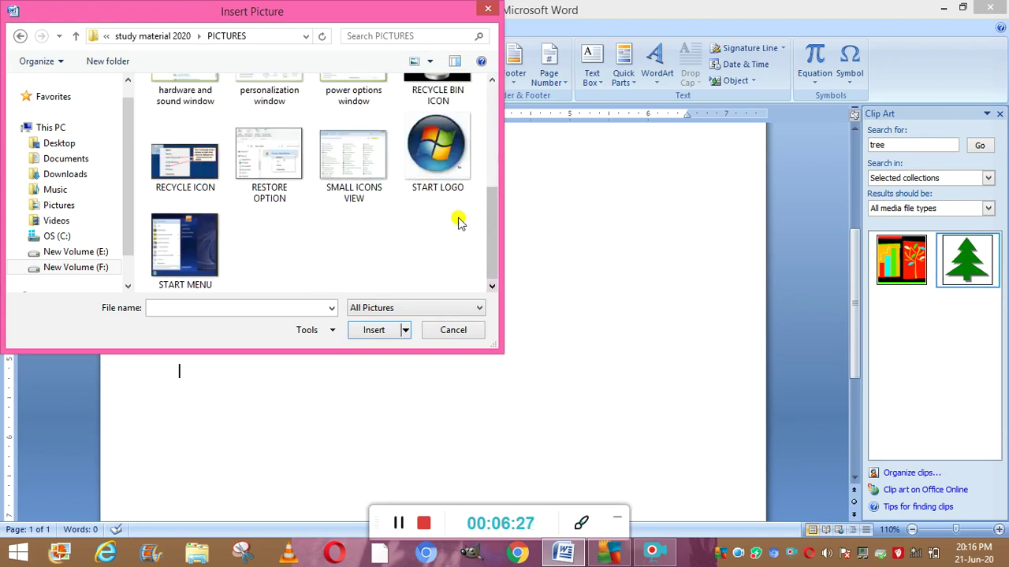
pyautogui.click(438, 173)
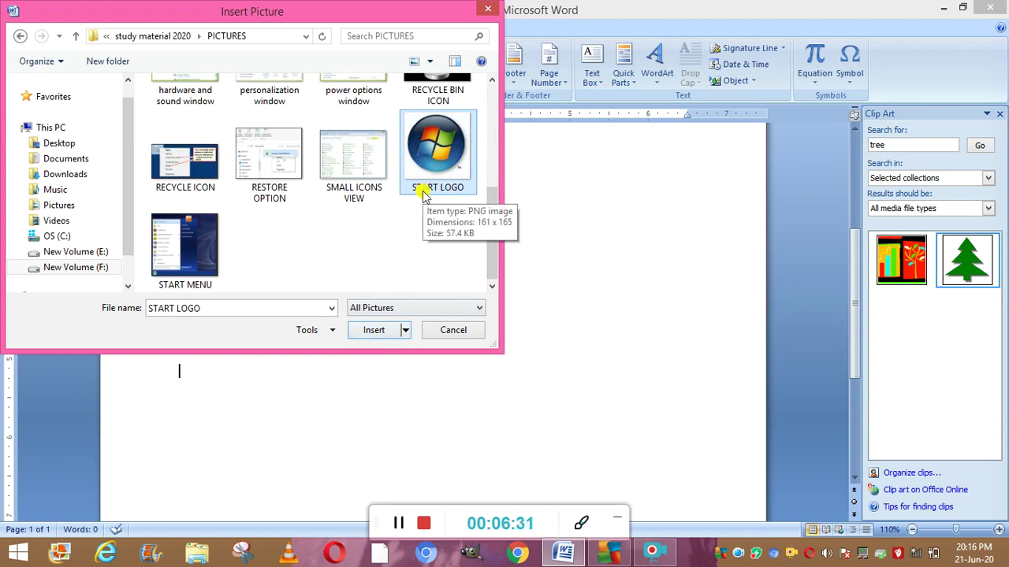
pyautogui.click(374, 331)
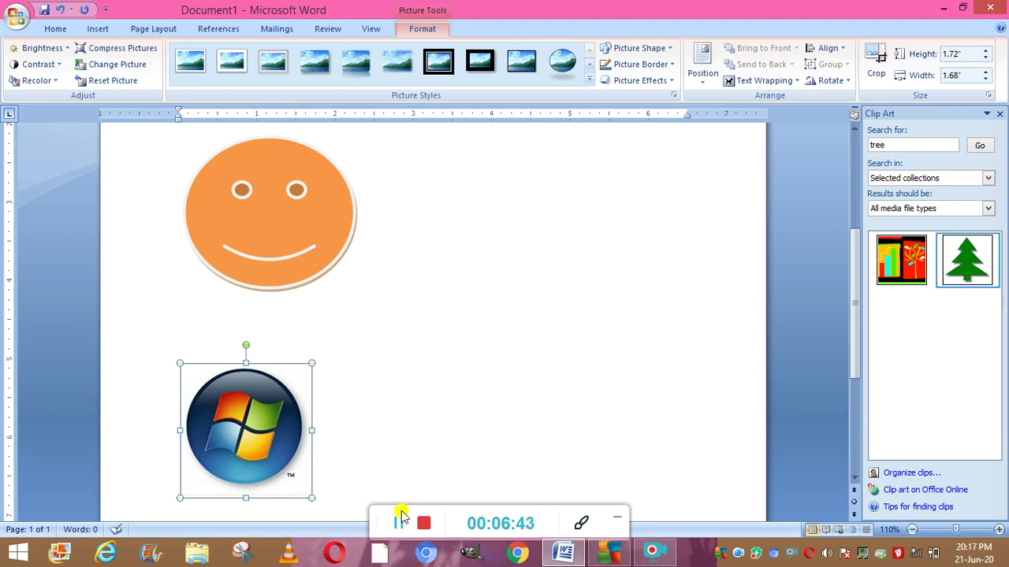
pyautogui.click(396, 446)
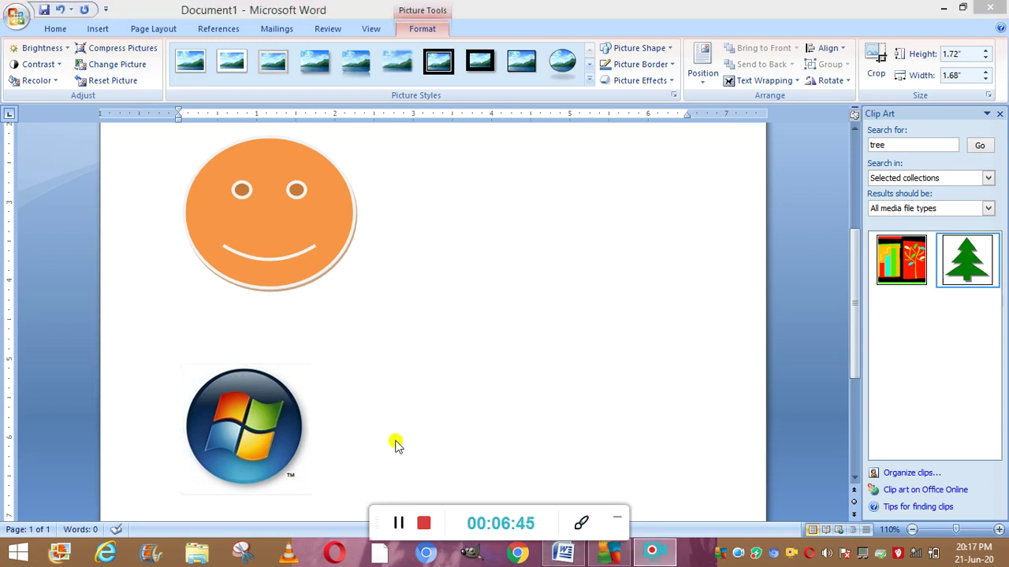